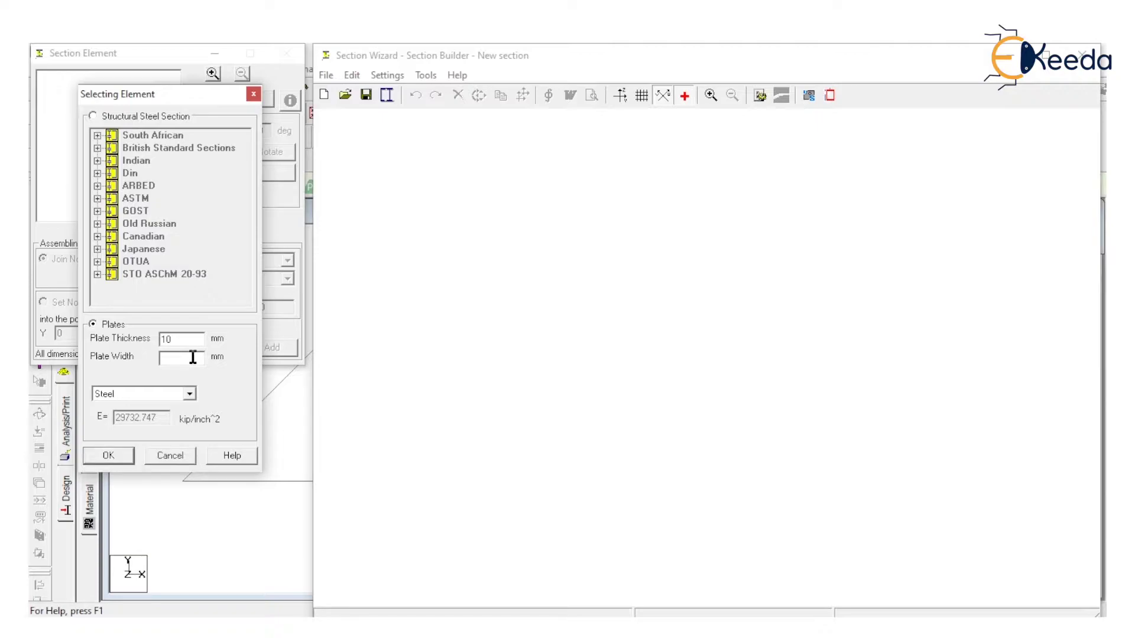
- Set the plate width to 180 mm and add this 10 mm thick plate to the empty section as the top flange
{"action": "type", "text": "00"}
{"action": "key", "text": "BackSpace"}
{"action": "key", "text": "BackSpace"}
{"action": "key", "text": "BackSpace"}
{"action": "type", "text": "180"}
{"action": "left_click", "coordinate": [107, 459]}
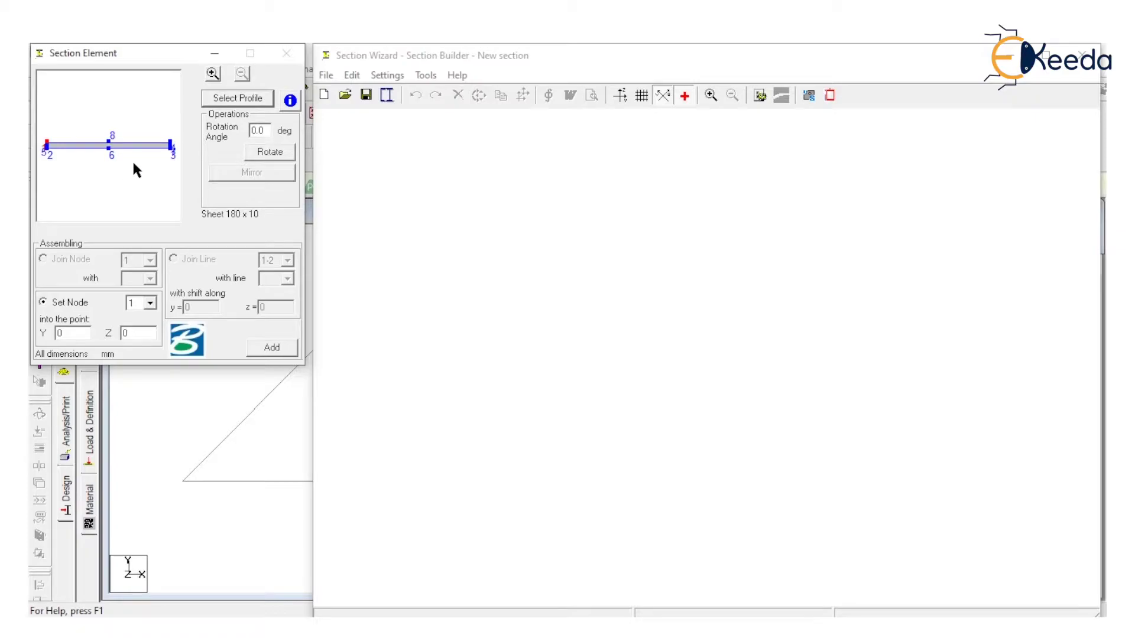
{"action": "left_click", "coordinate": [271, 348]}
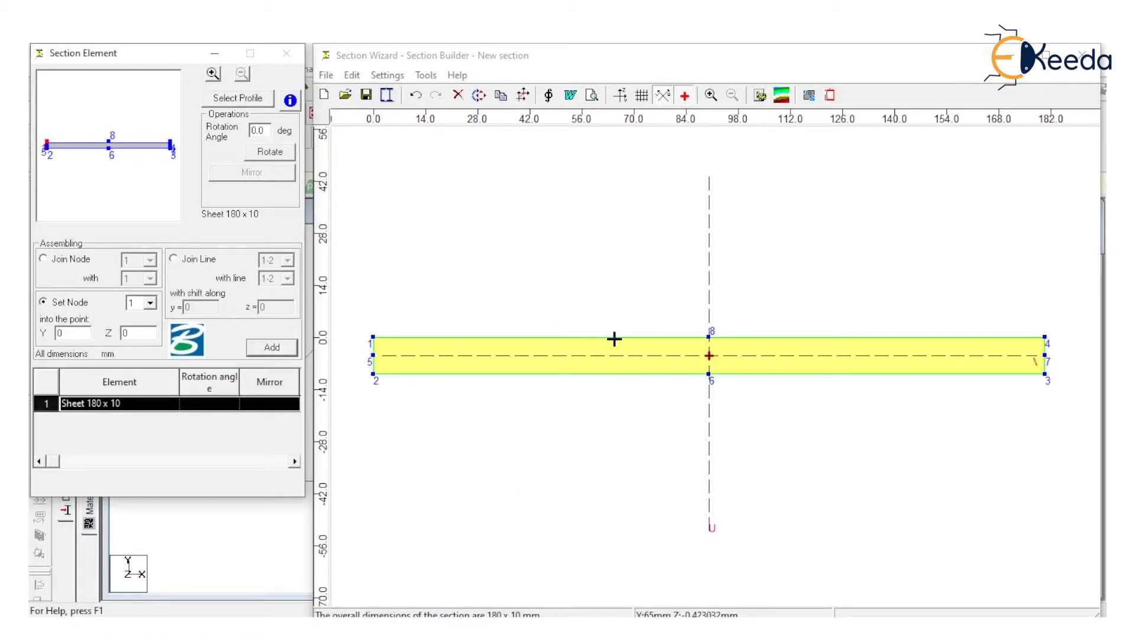
- Define a new plate profile 300 mm wide and 10 mm thick, and rotate it by 90 degrees
{"action": "left_click", "coordinate": [215, 100]}
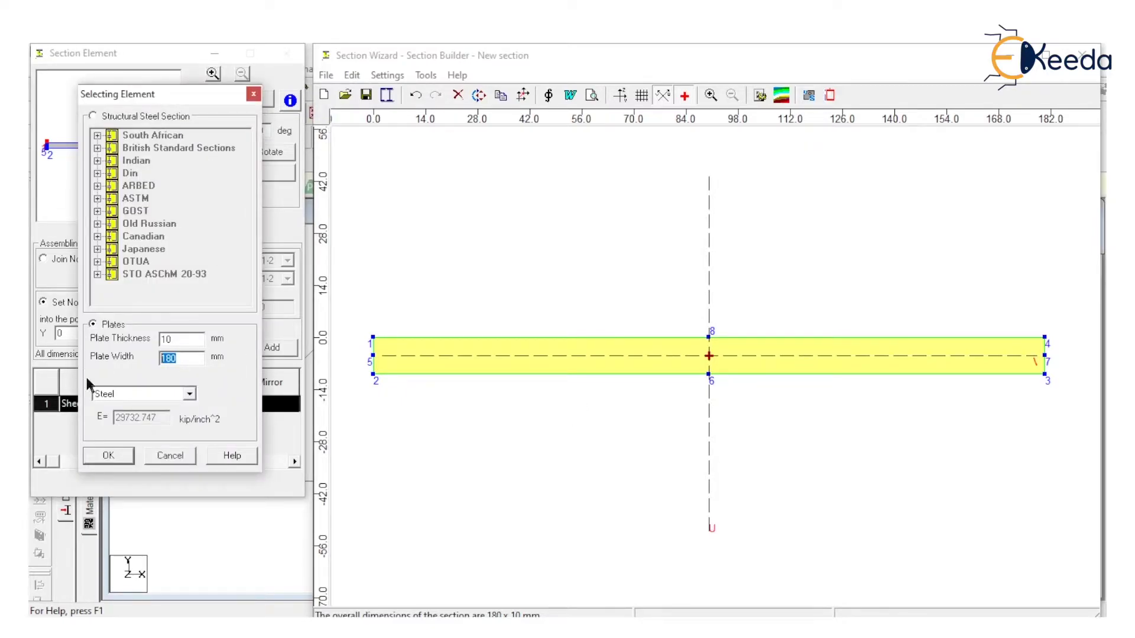
{"action": "type", "text": "300"}
{"action": "left_click", "coordinate": [108, 455]}
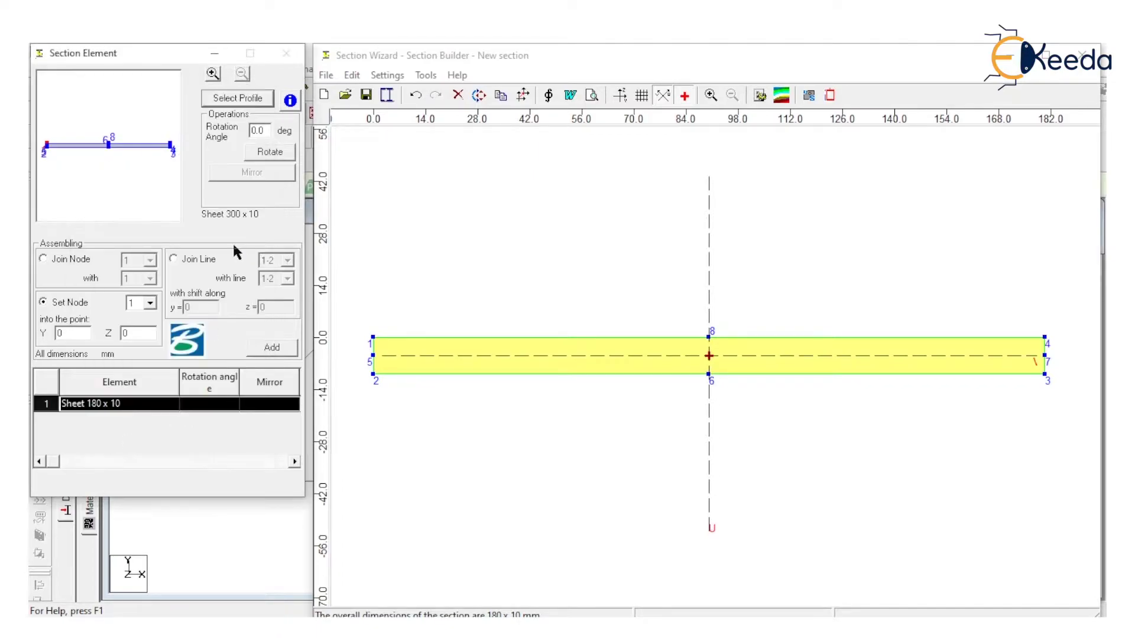
{"action": "double_click", "coordinate": [259, 130]}
{"action": "type", "text": "90"}
{"action": "left_click", "coordinate": [279, 152]}
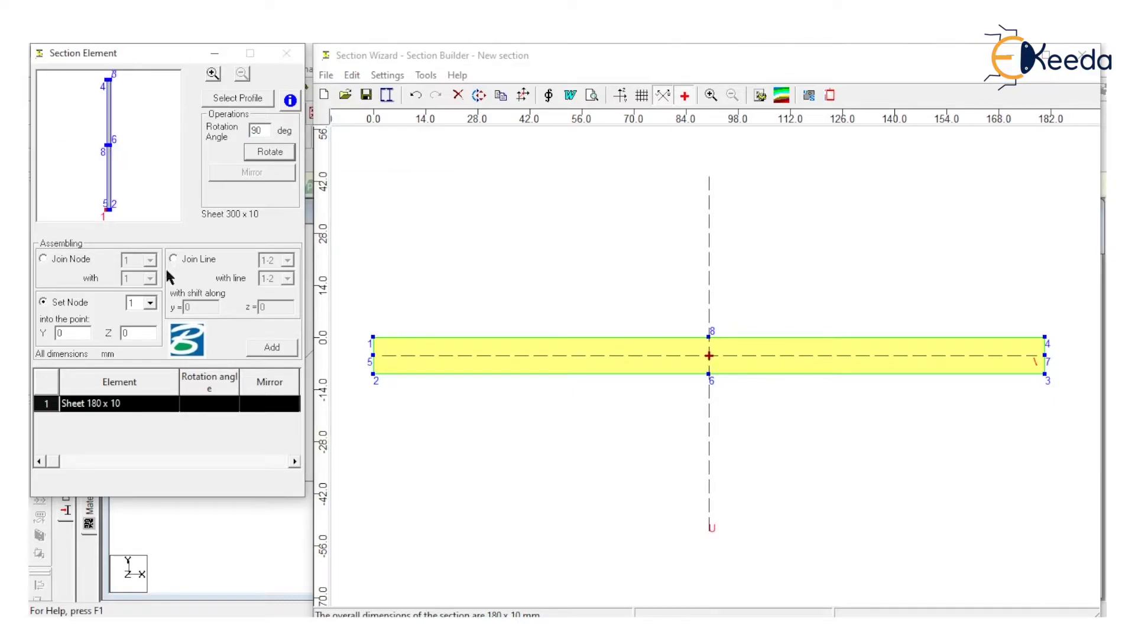
- Add the vertical 300 mm plate by joining its node 4 with node 2 of the top plate
{"action": "left_click", "coordinate": [69, 259]}
{"action": "left_click", "coordinate": [134, 260]}
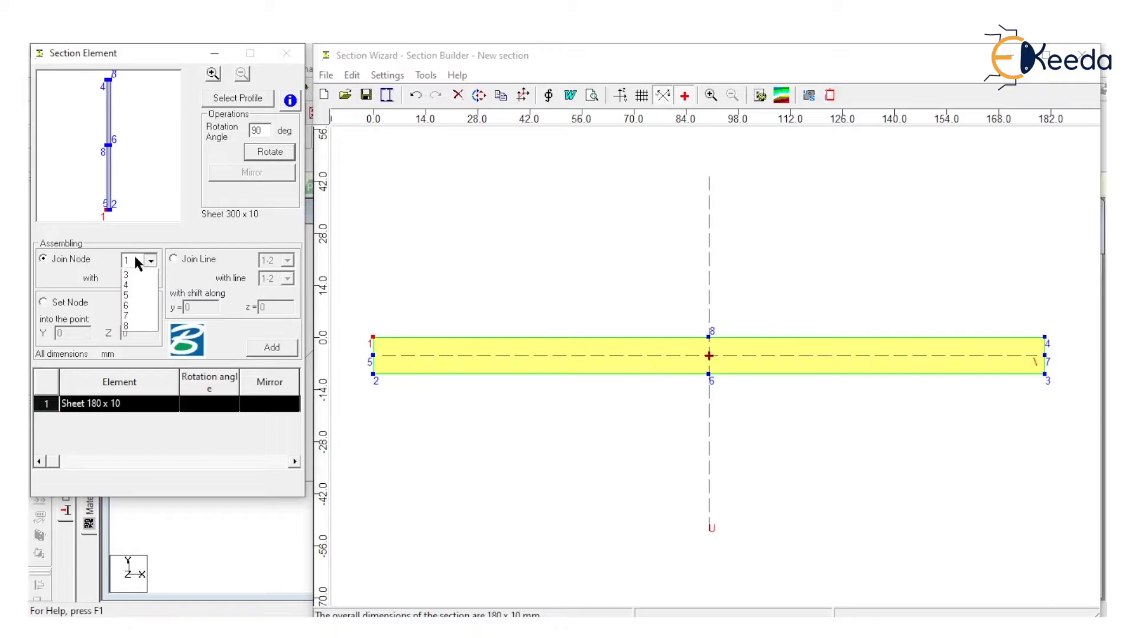
{"action": "left_click", "coordinate": [136, 306]}
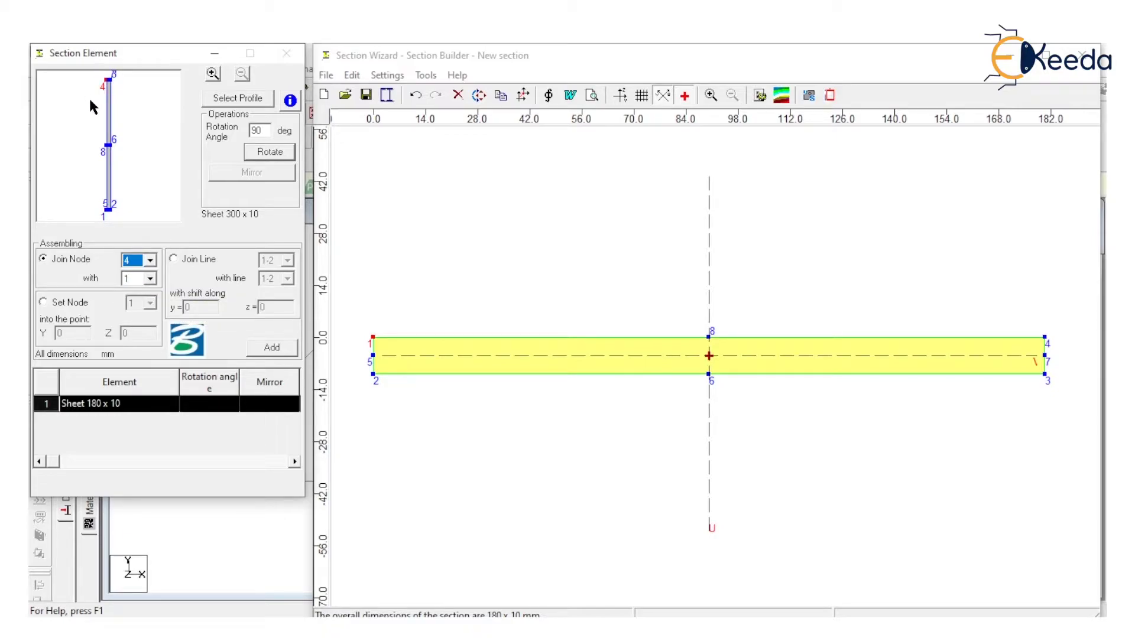
{"action": "left_click", "coordinate": [149, 278]}
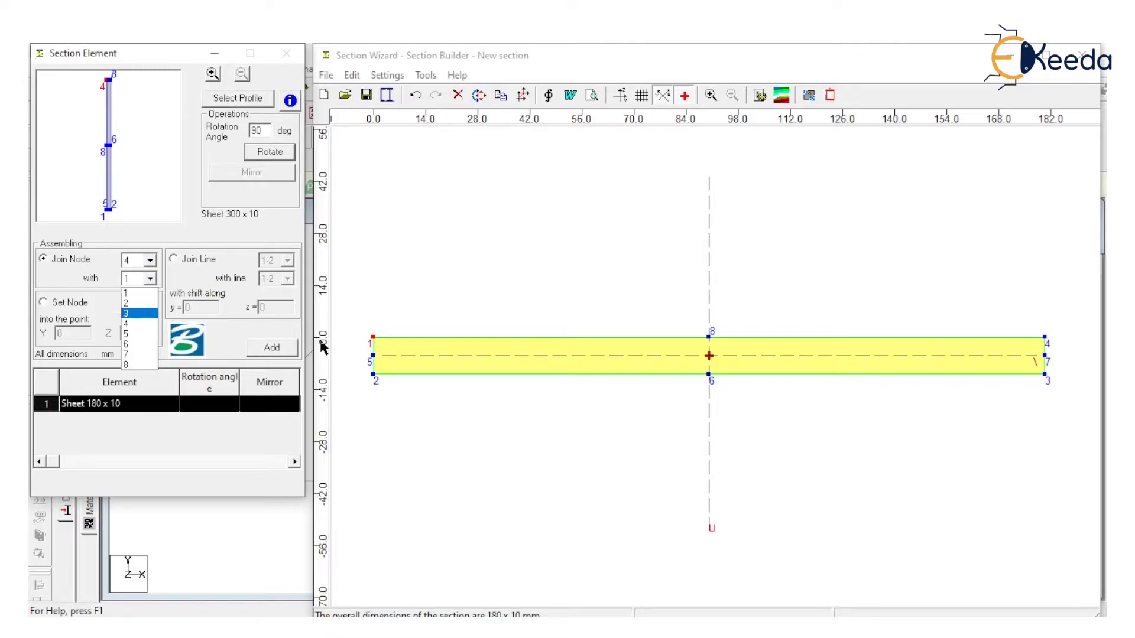
{"action": "left_click", "coordinate": [139, 303]}
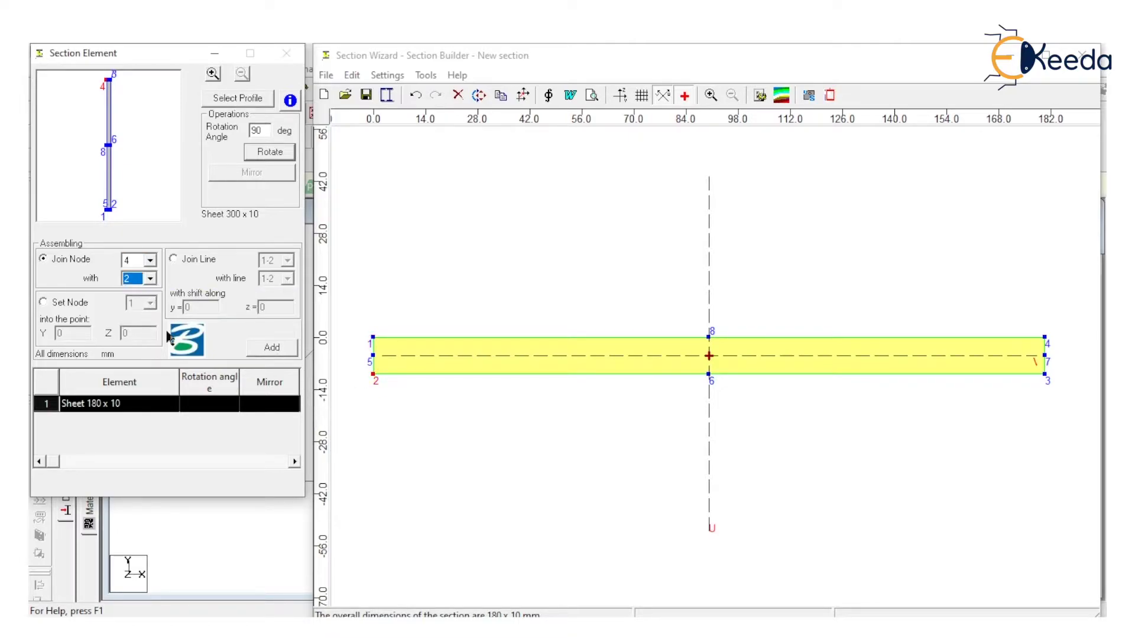
{"action": "left_click", "coordinate": [284, 351]}
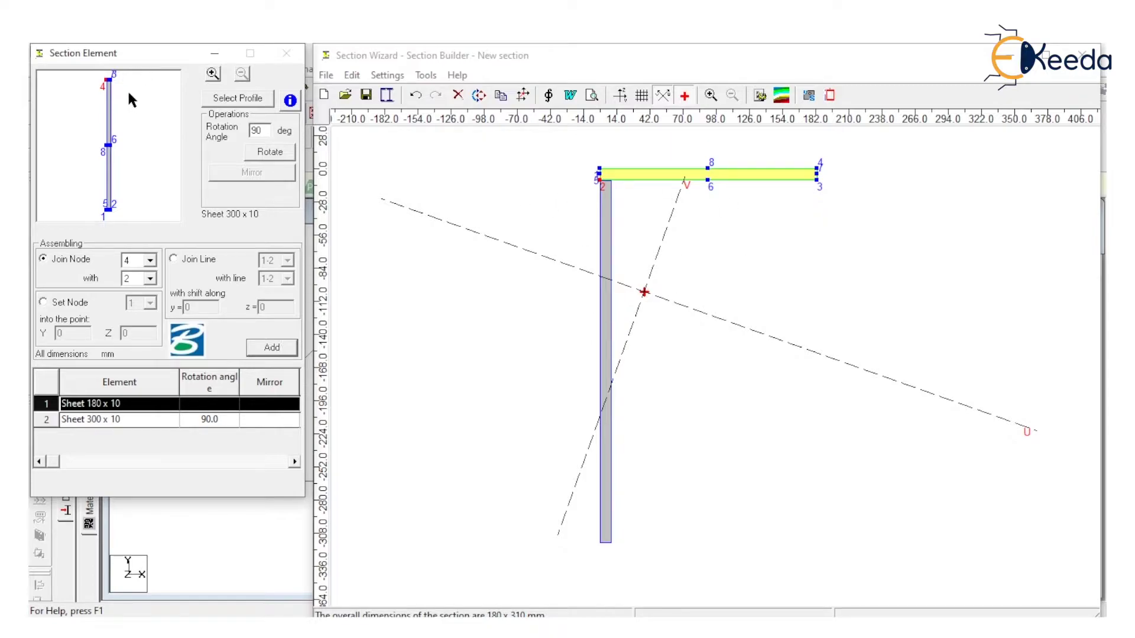
- Add a second vertical 300 mm plate by joining its node 3 with node 3 of the top plate
{"action": "left_click", "coordinate": [142, 261]}
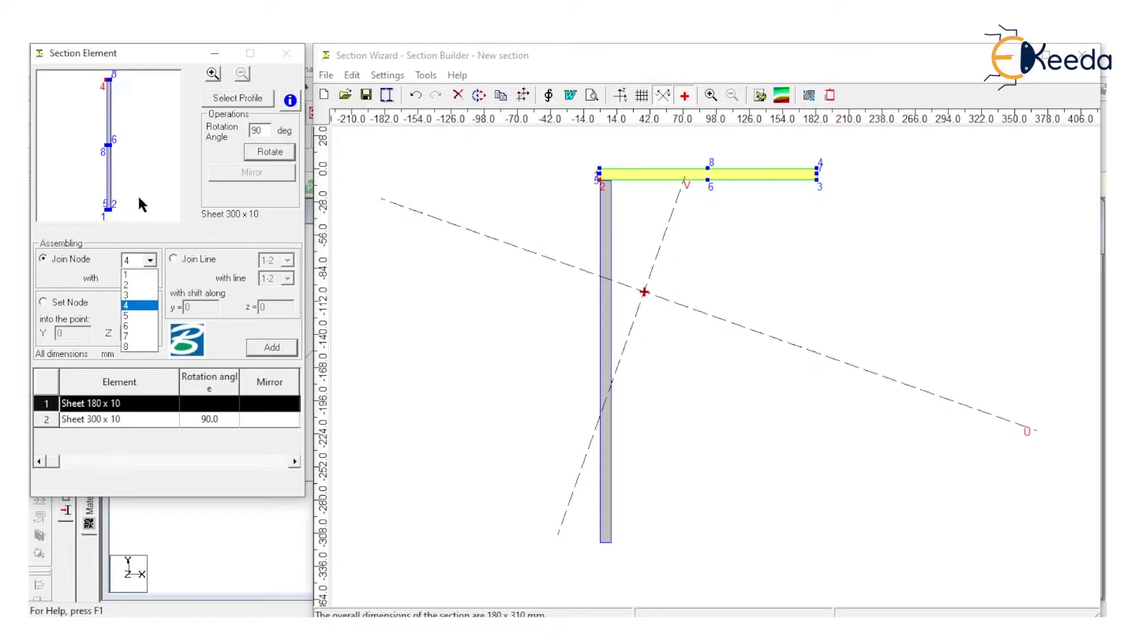
{"action": "left_click", "coordinate": [143, 295]}
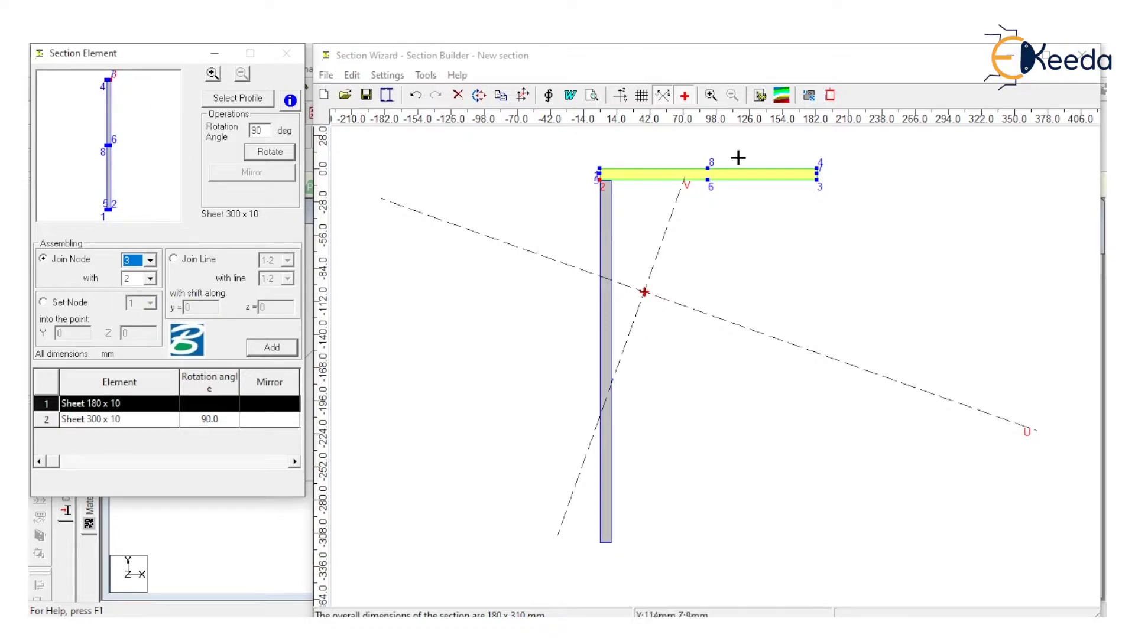
{"action": "left_click", "coordinate": [142, 279]}
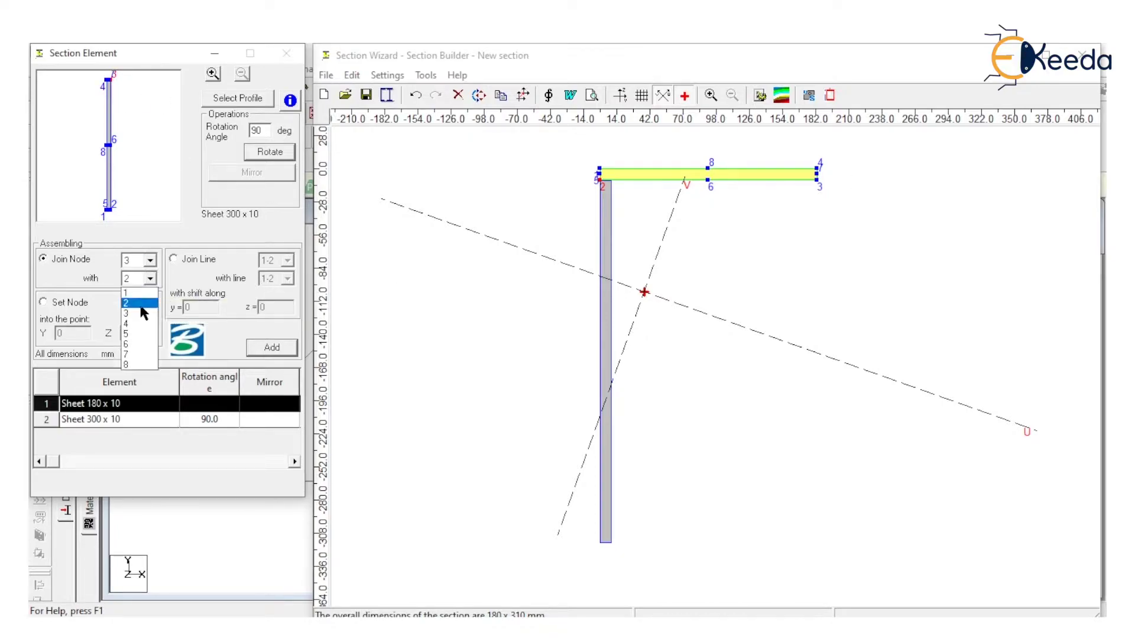
{"action": "left_click", "coordinate": [140, 314]}
{"action": "left_click", "coordinate": [276, 352]}
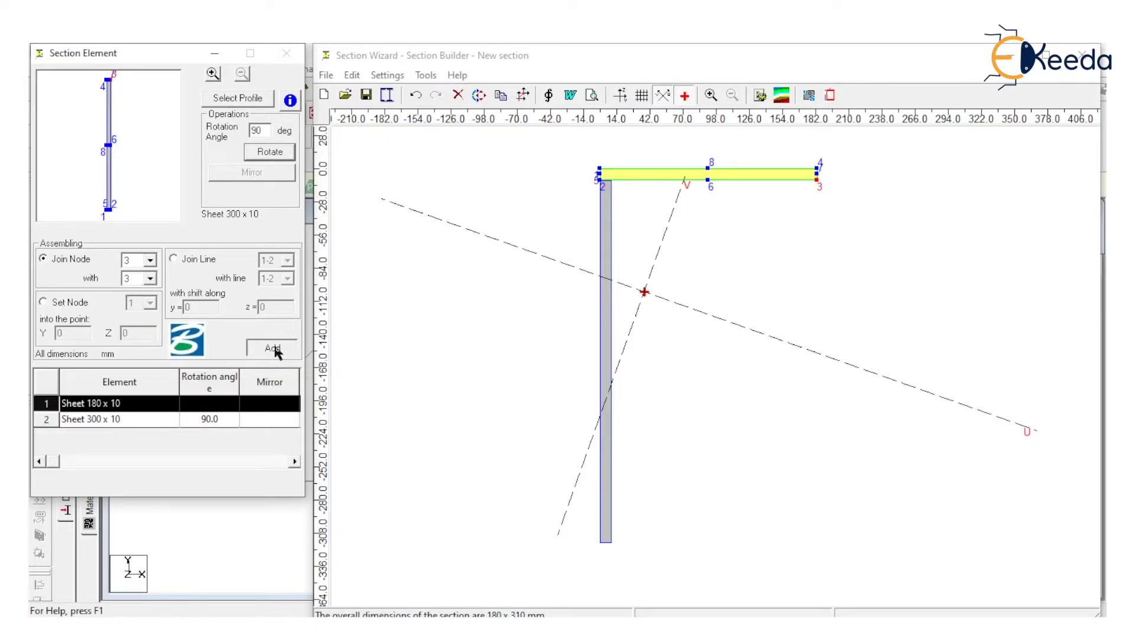
- Close the box with a 180 mm wide plate, joining its node 1 with node 1 of the left vertical plate
{"action": "left_click", "coordinate": [235, 99]}
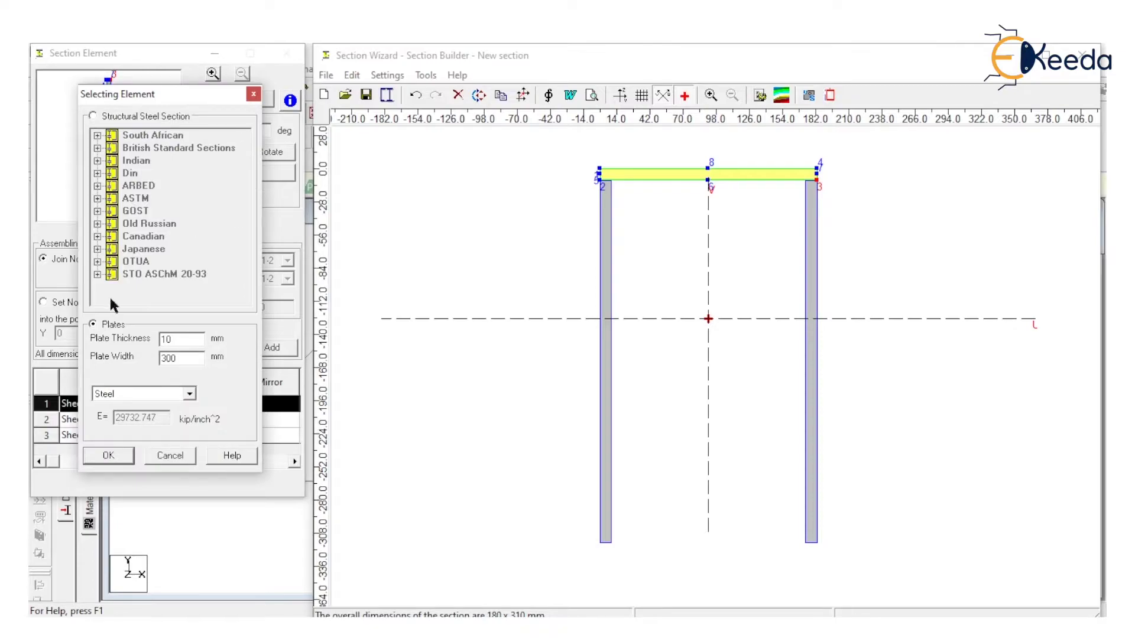
{"action": "left_click_drag", "start_coordinate": [204, 357], "coordinate": [120, 375]}
{"action": "type", "text": "180"}
{"action": "left_click", "coordinate": [125, 456]}
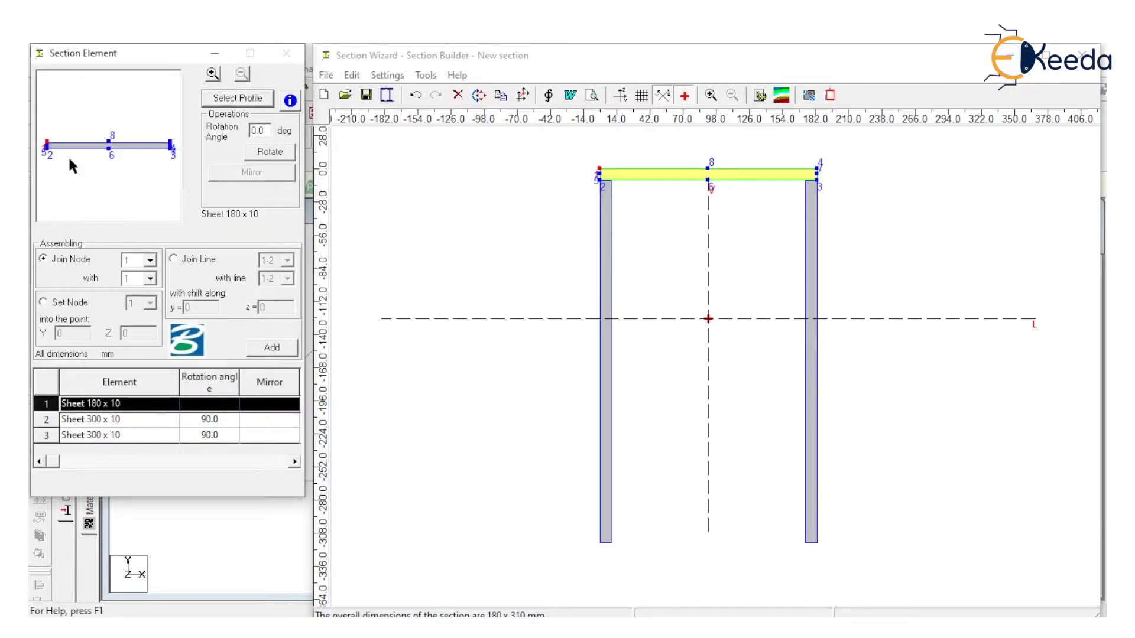
{"action": "left_click", "coordinate": [605, 402]}
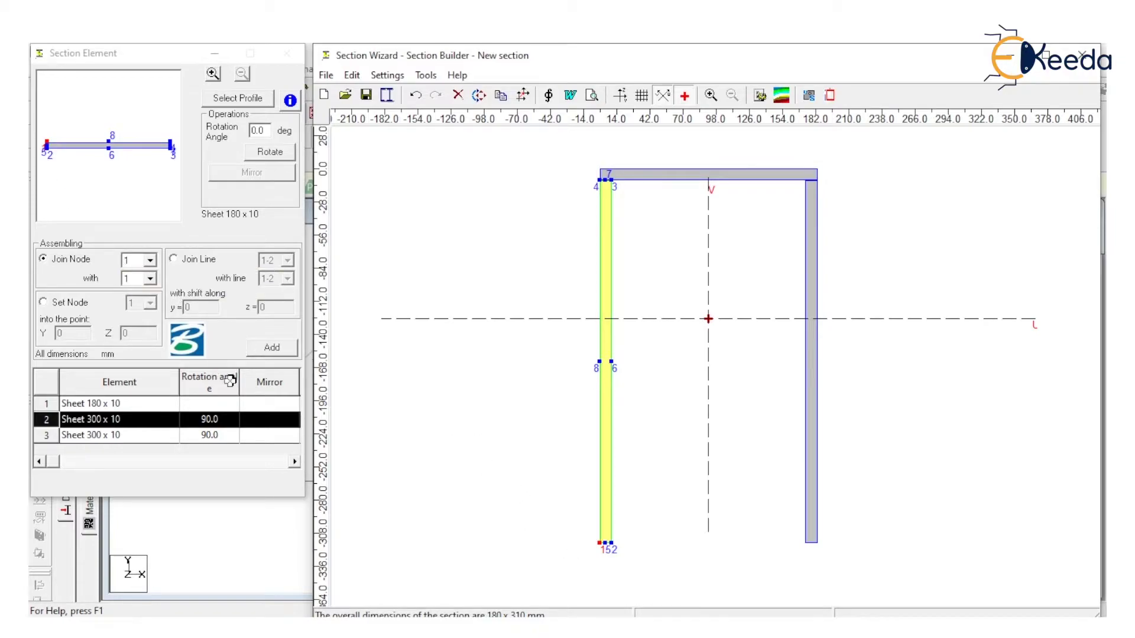
{"action": "left_click", "coordinate": [288, 352]}
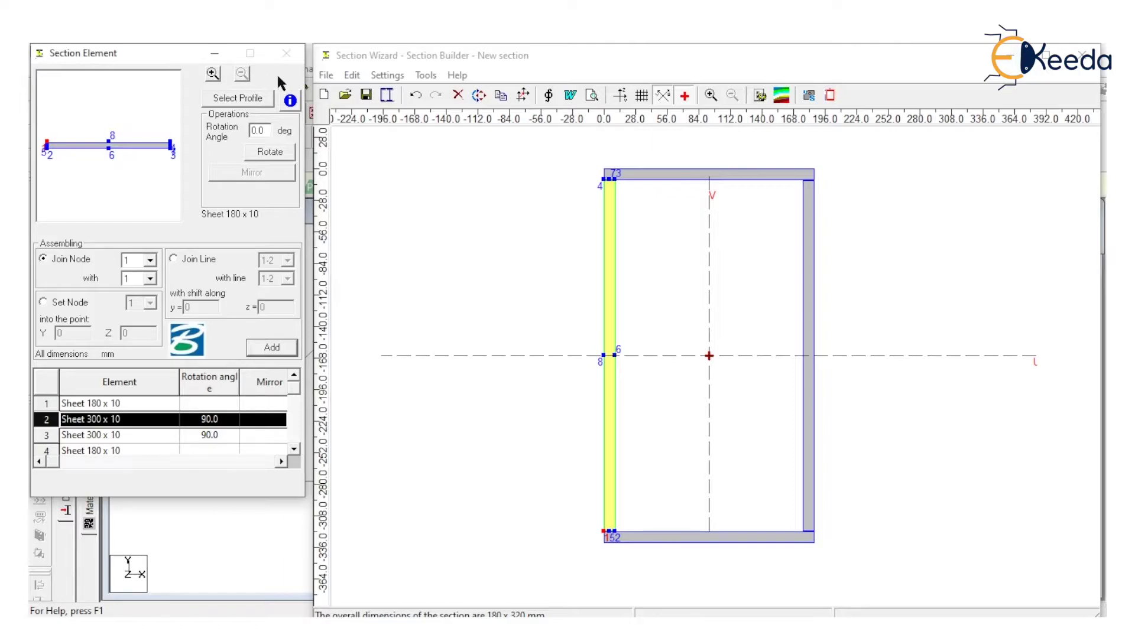
- Start saving the section under a new name, creating and opening a Desktop folder named "upt file" for it
{"action": "left_click", "coordinate": [326, 75]}
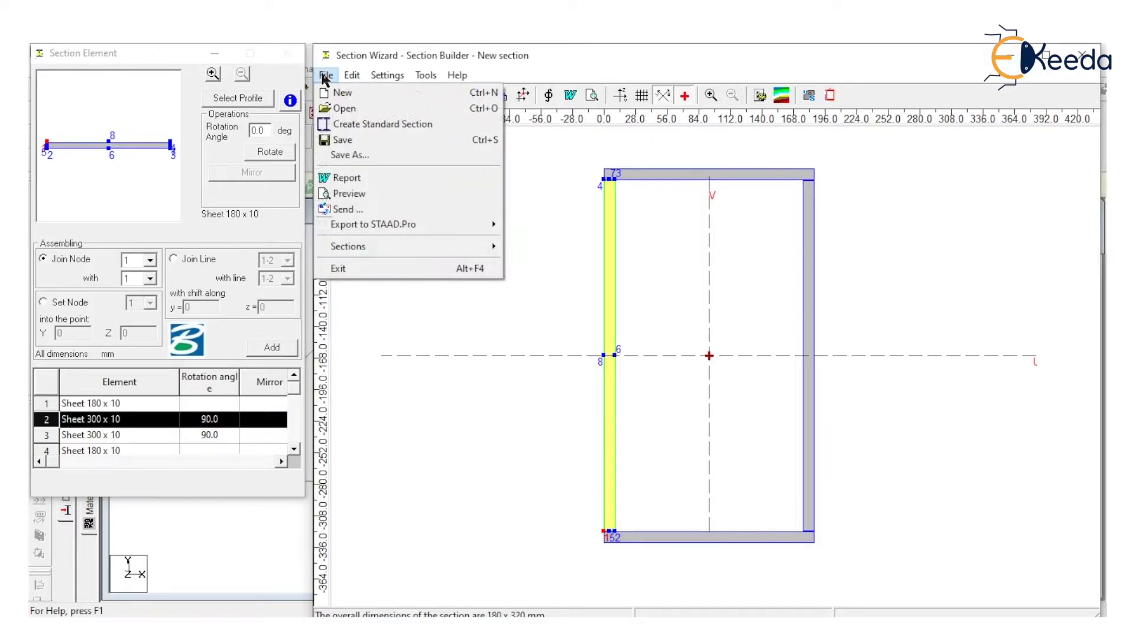
{"action": "left_click", "coordinate": [361, 156]}
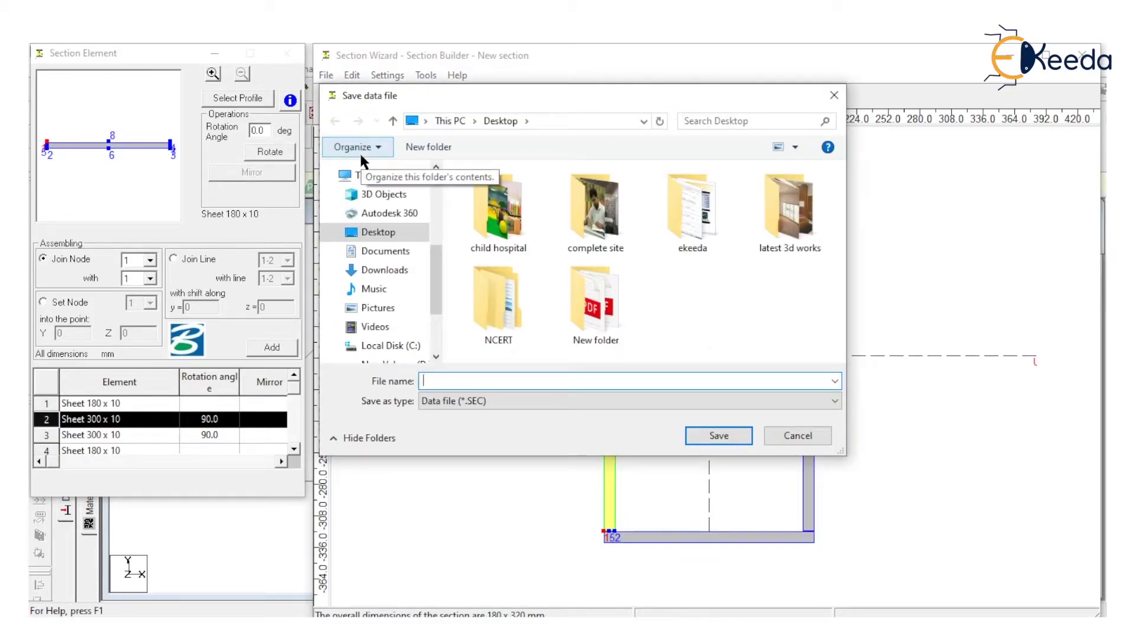
{"action": "right_click", "coordinate": [687, 293]}
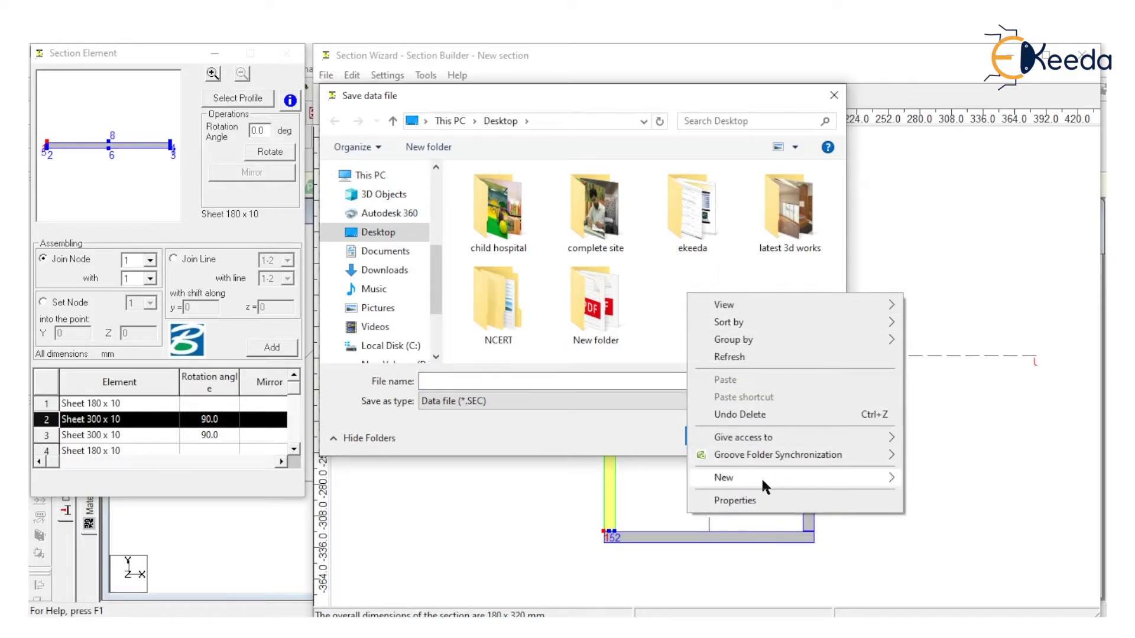
{"action": "mouse_move", "coordinate": [760, 477]}
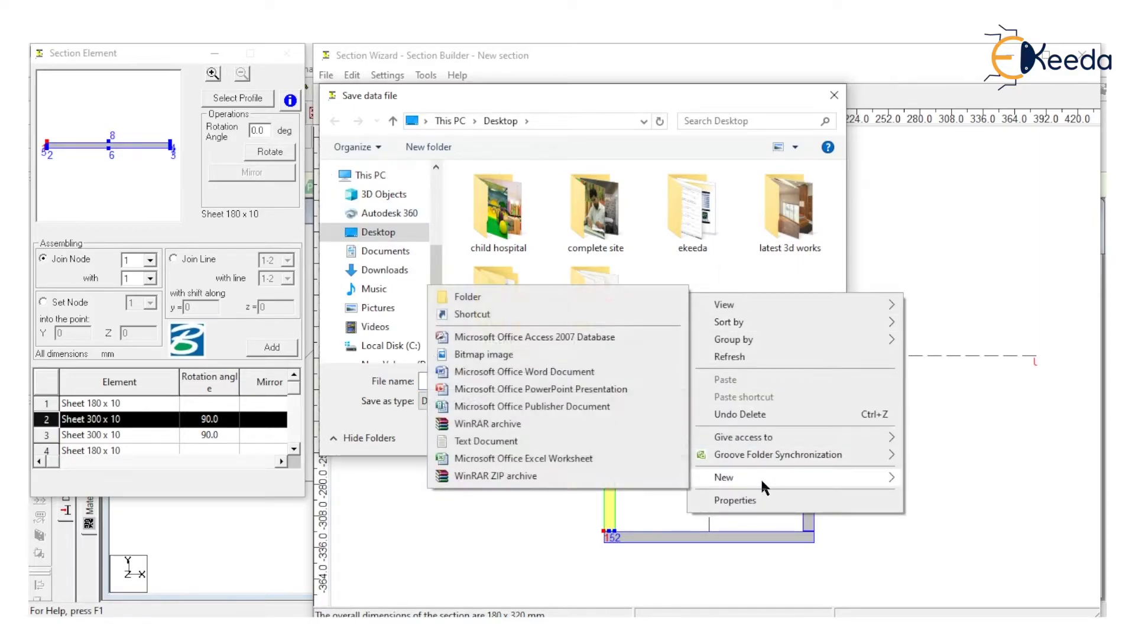
{"action": "left_click", "coordinate": [491, 292]}
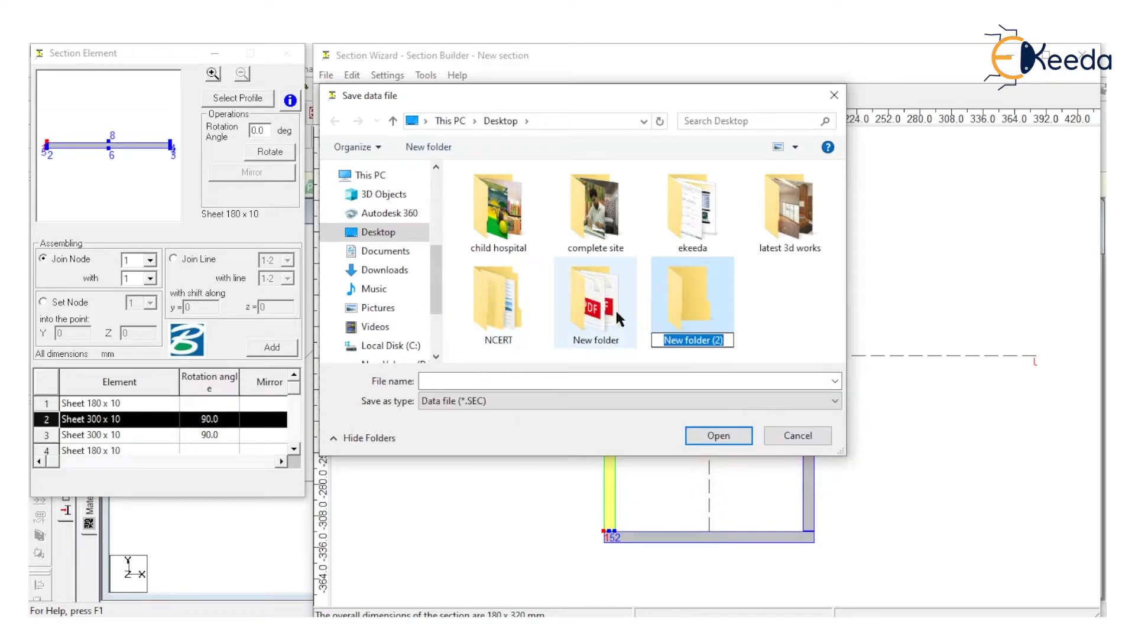
{"action": "type", "text": "up"}
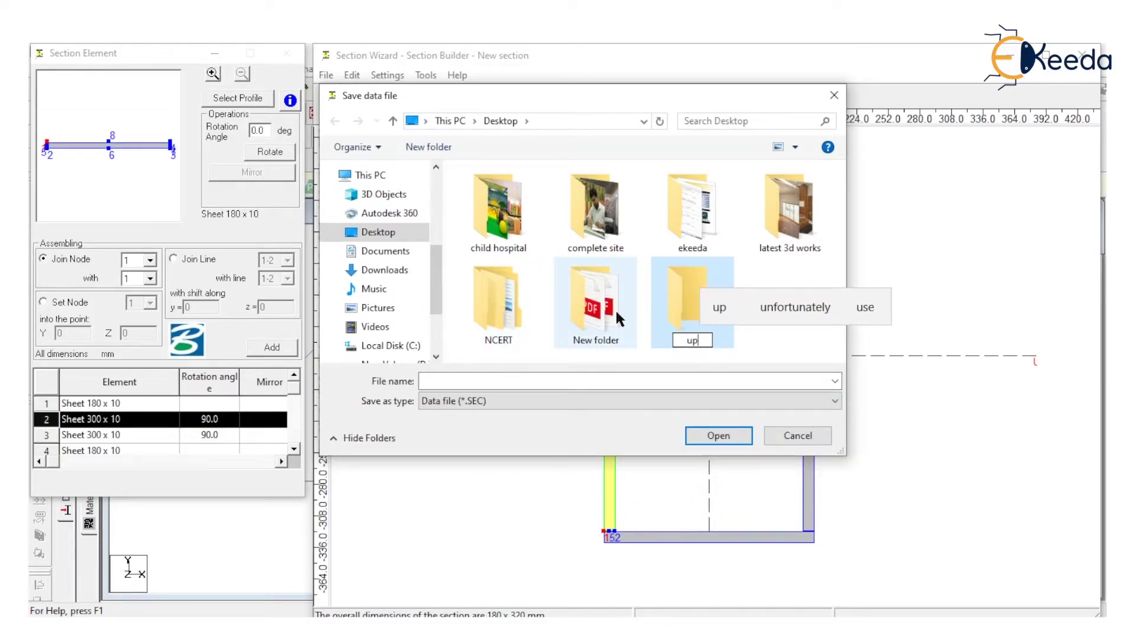
{"action": "type", "text": "t fil"}
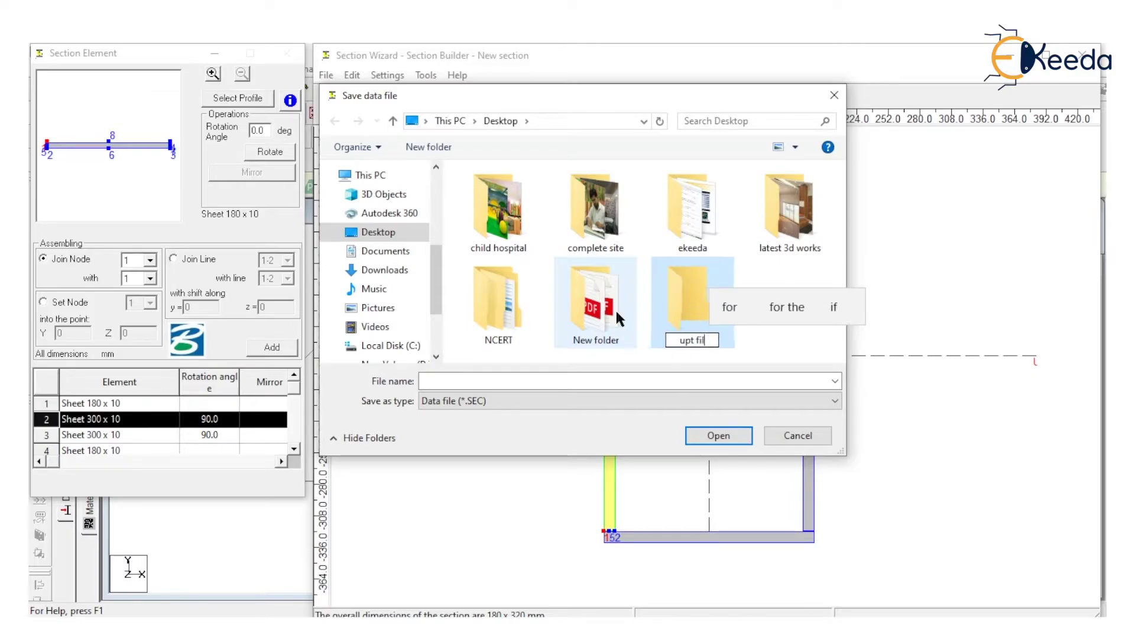
{"action": "type", "text": "e"}
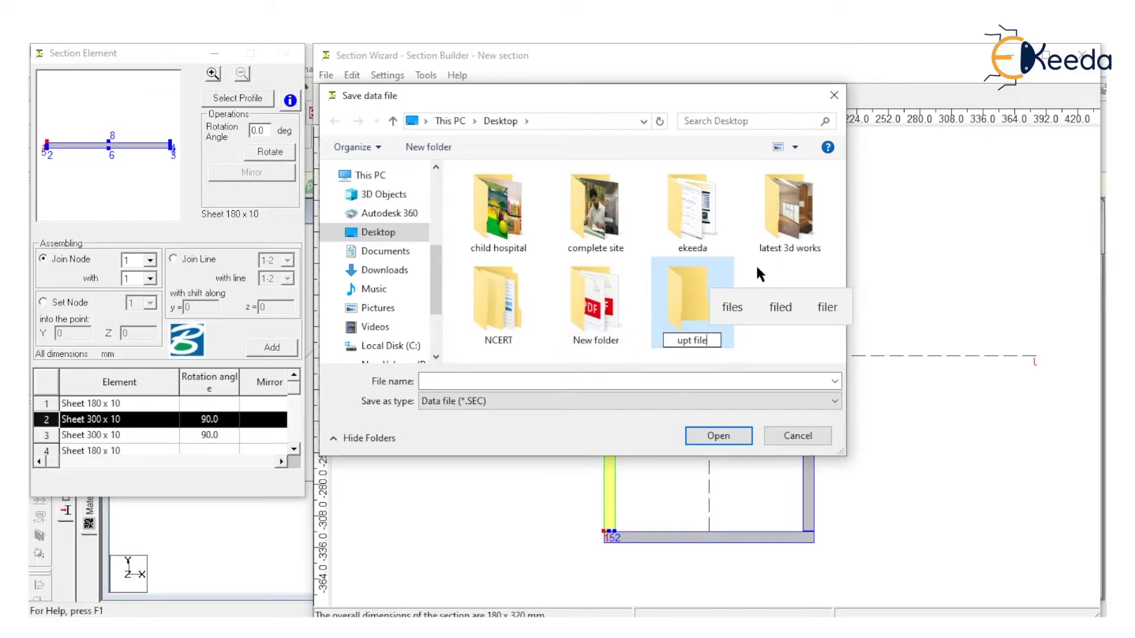
{"action": "double_click", "coordinate": [689, 298]}
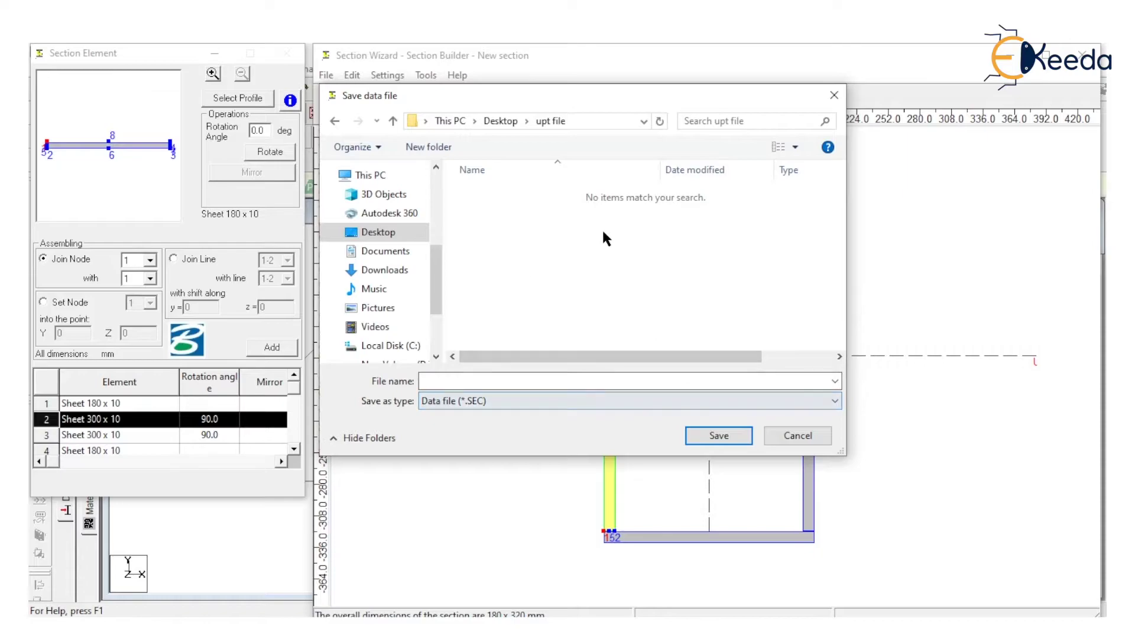
- Save the section data file as "section" in the "upt file" folder
{"action": "left_click", "coordinate": [503, 383]}
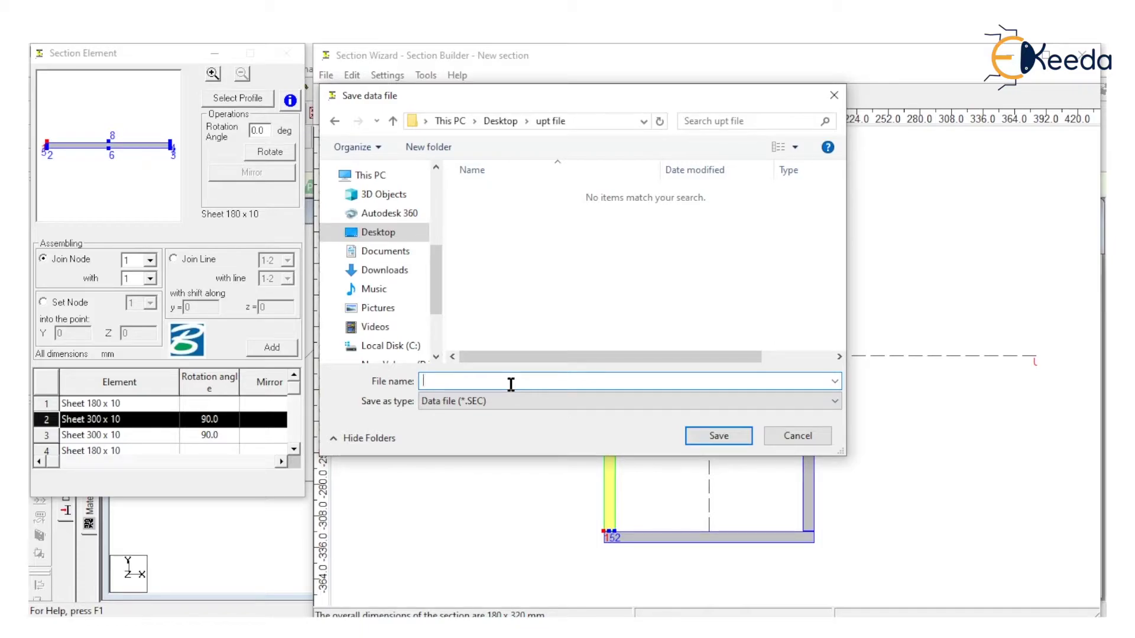
{"action": "type", "text": "section"}
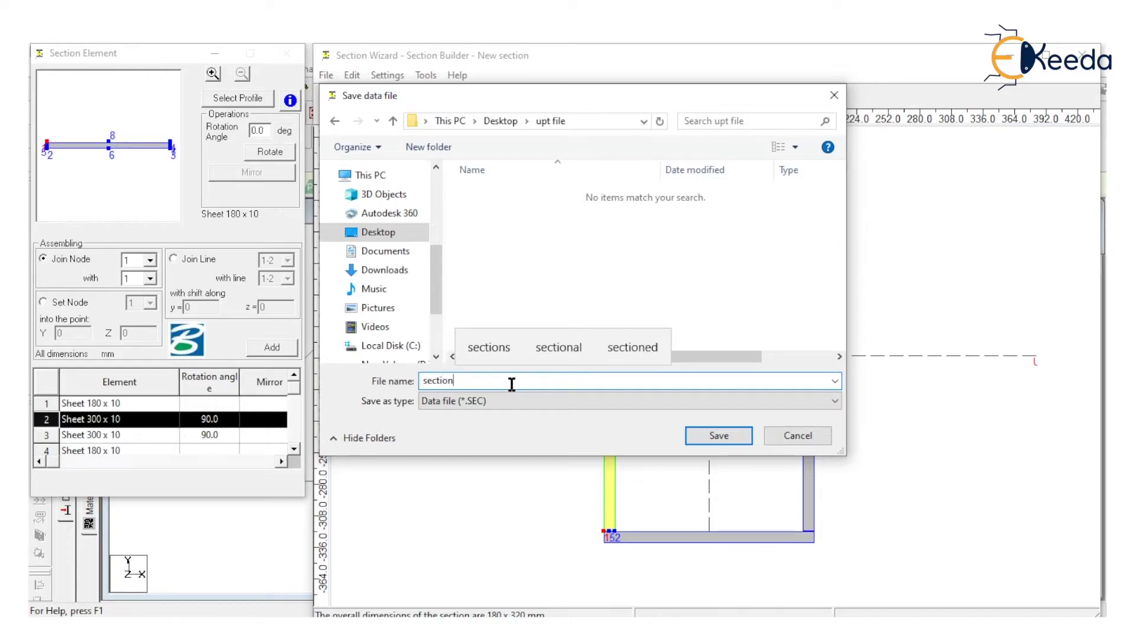
{"action": "left_click", "coordinate": [716, 435]}
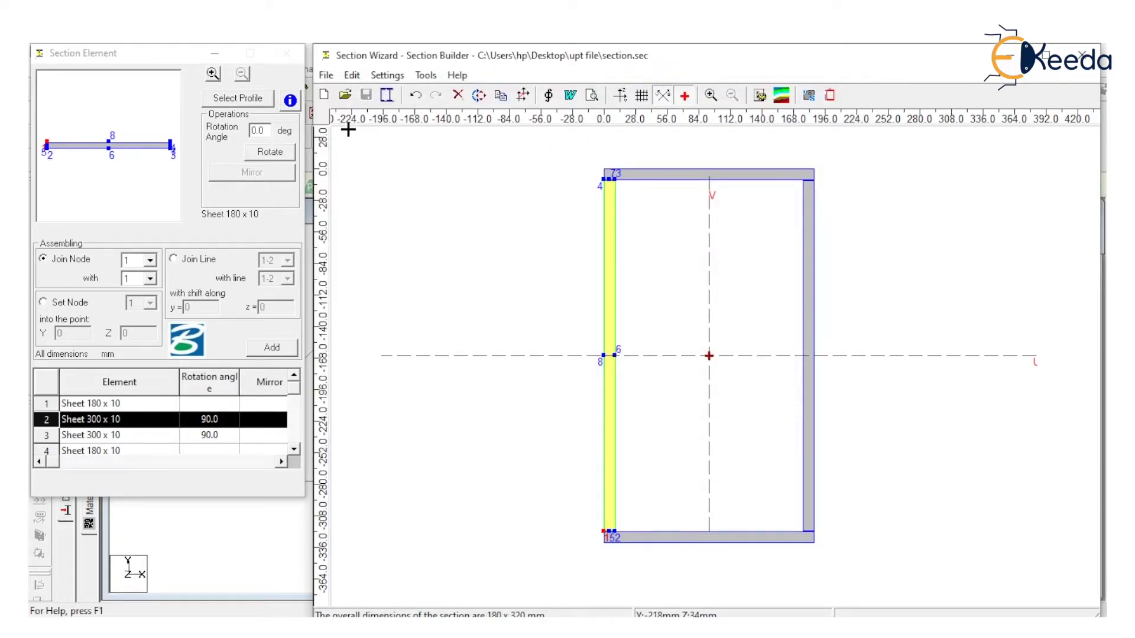
- Export the section to STAAD.Pro as a general section in a UPT file named "section", using MMS as the user table units
{"action": "left_click", "coordinate": [328, 77]}
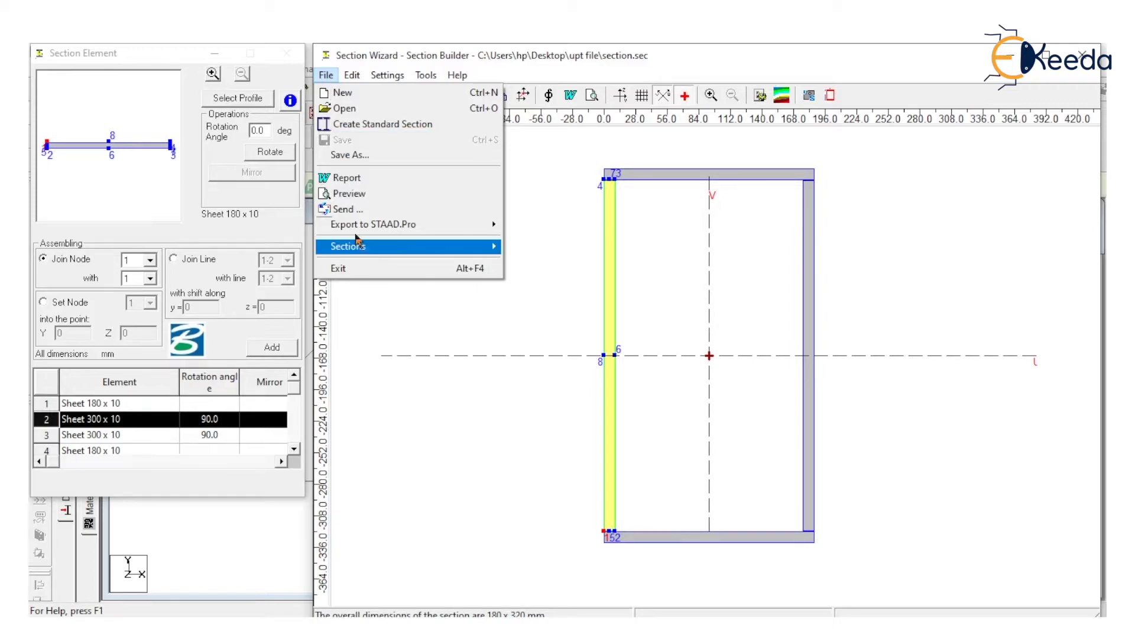
{"action": "mouse_move", "coordinate": [394, 226]}
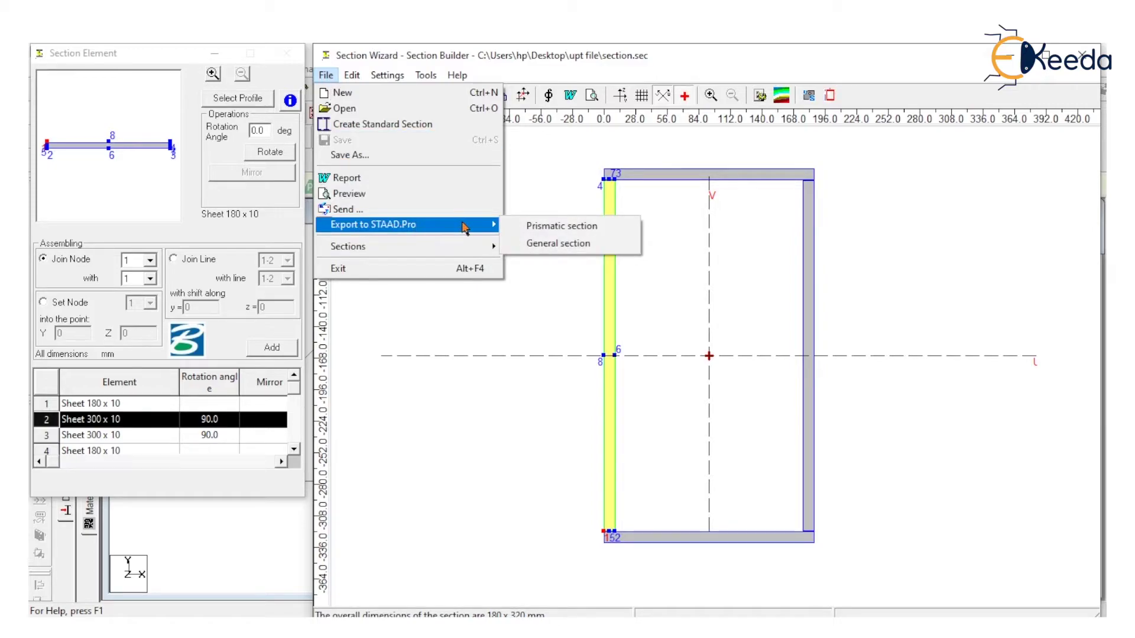
{"action": "left_click", "coordinate": [569, 245]}
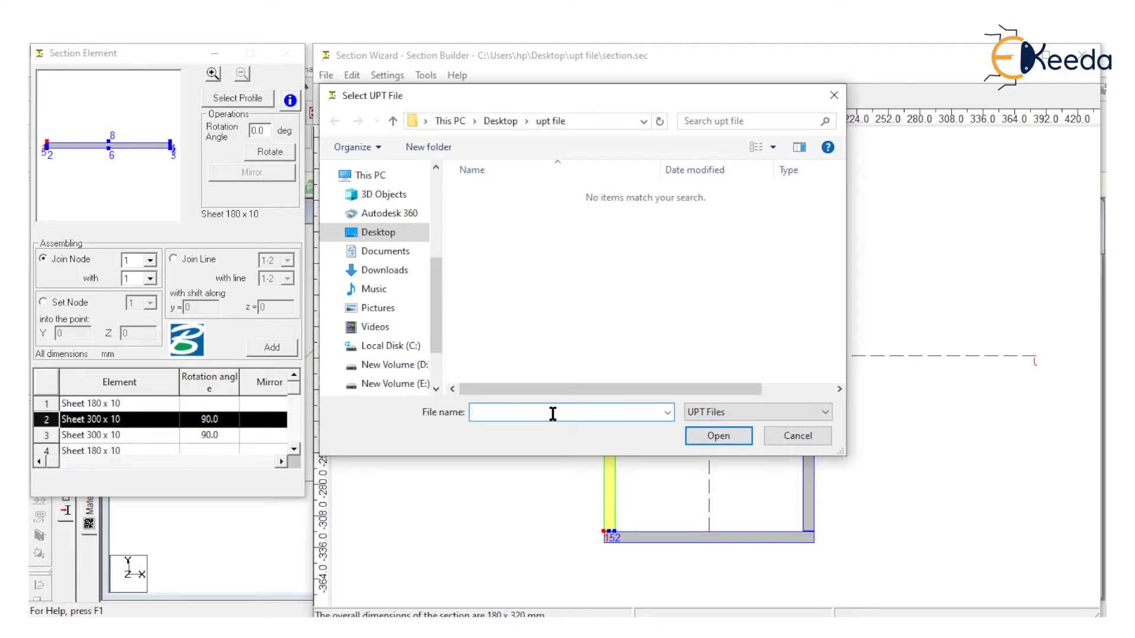
{"action": "type", "text": "sect"}
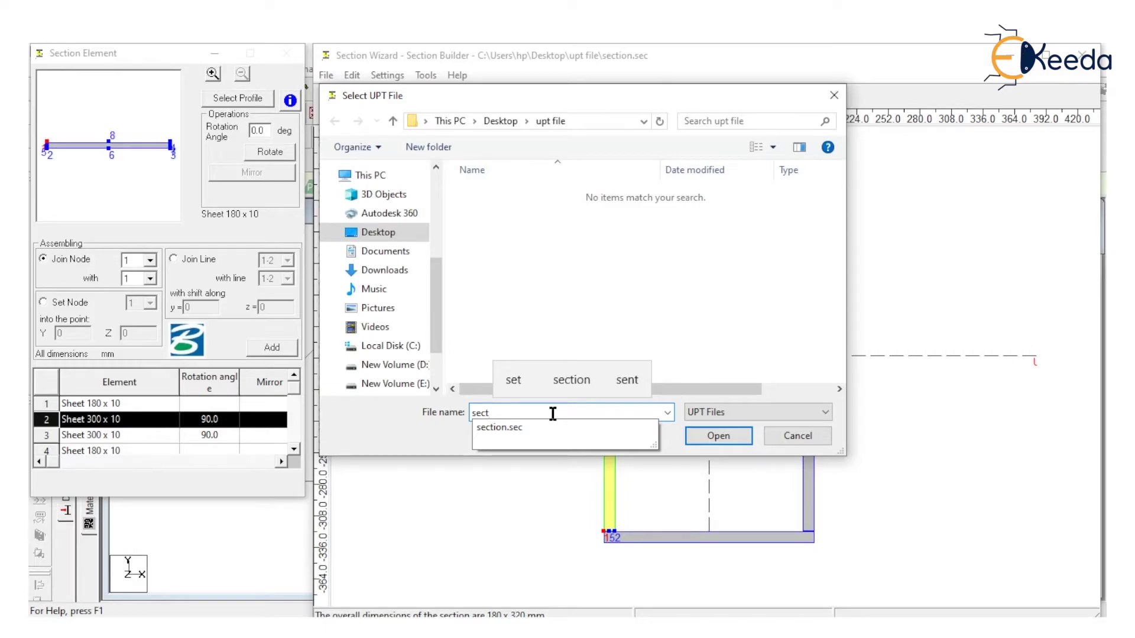
{"action": "type", "text": "ion"}
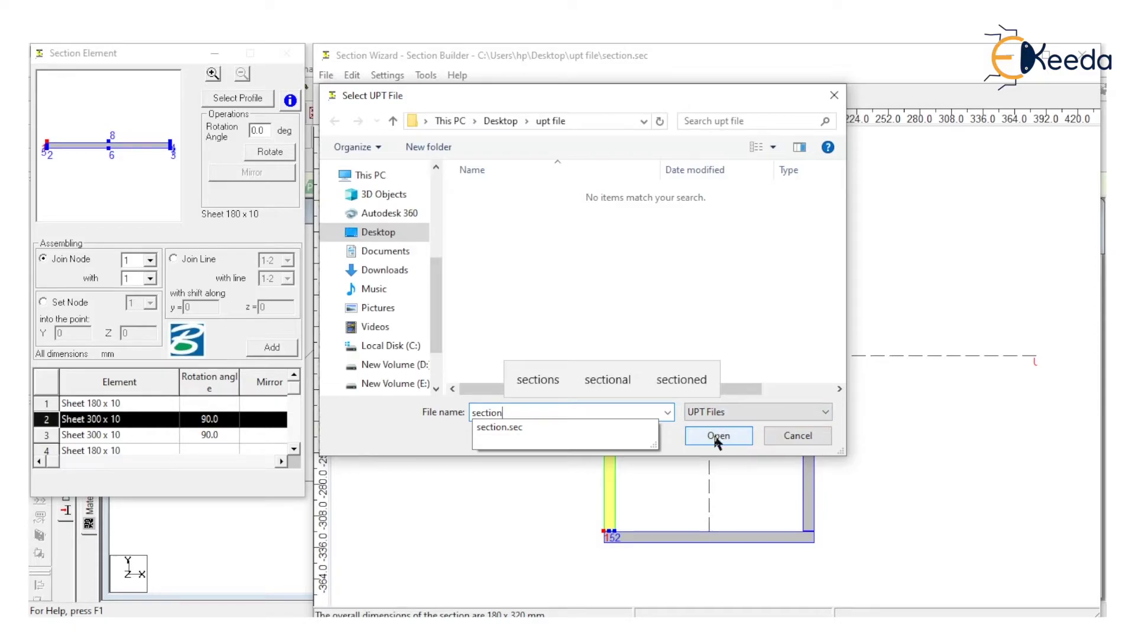
{"action": "left_click", "coordinate": [715, 440]}
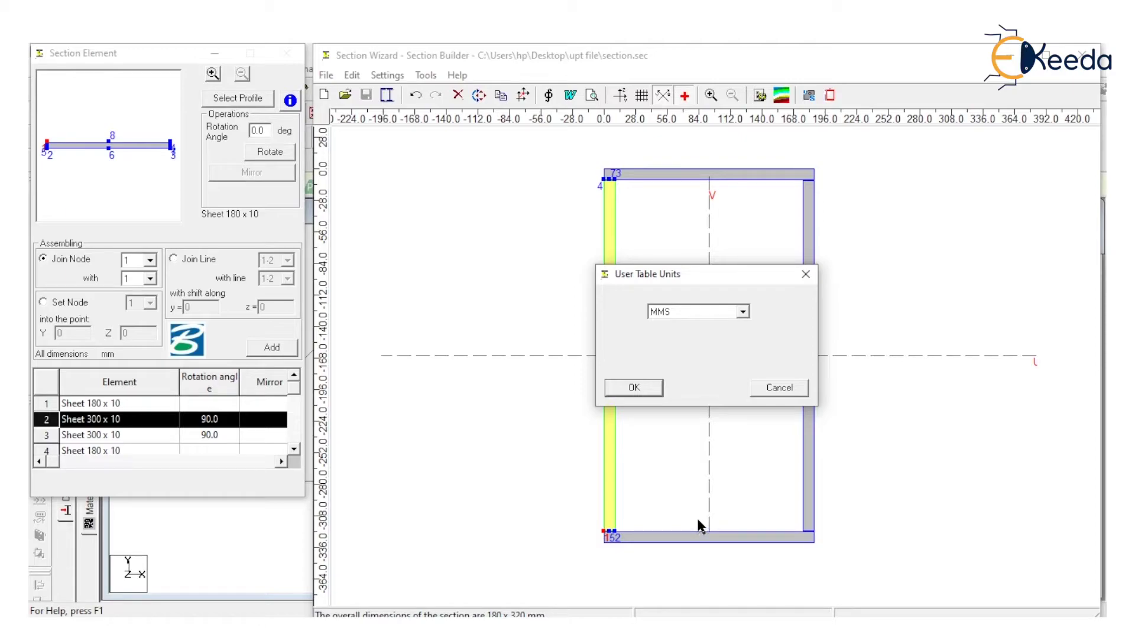
{"action": "left_click", "coordinate": [696, 312]}
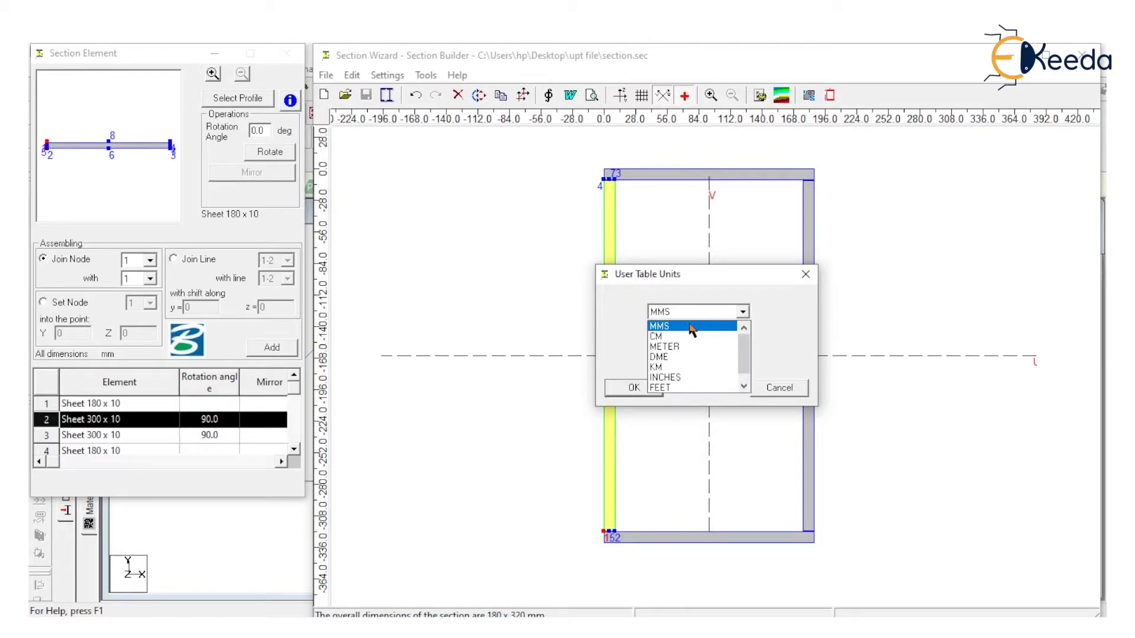
{"action": "left_click", "coordinate": [689, 325]}
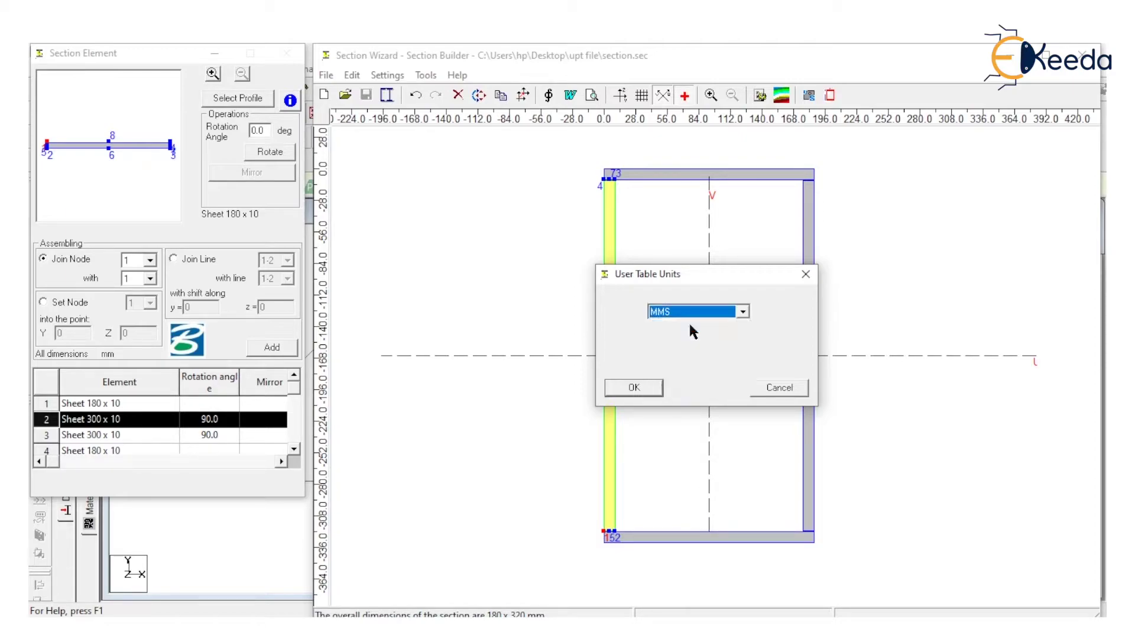
{"action": "left_click", "coordinate": [654, 388]}
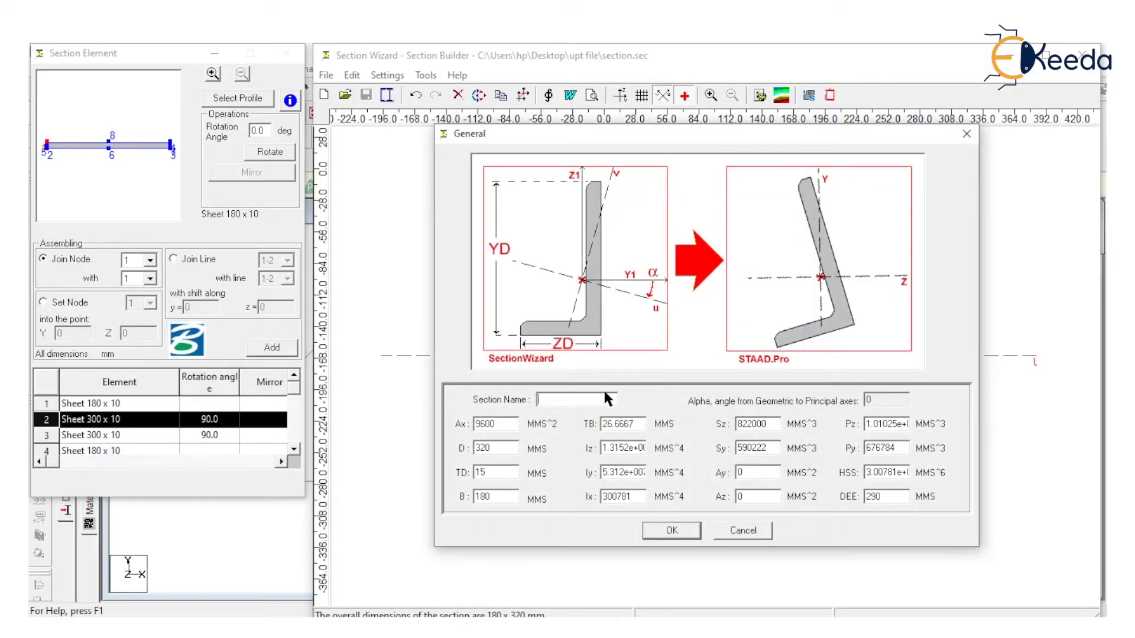
- Name the exported section "section", finish the export and close Section Wizard to return to STAAD.Pro
{"action": "left_click", "coordinate": [540, 402]}
{"action": "type", "text": "se"}
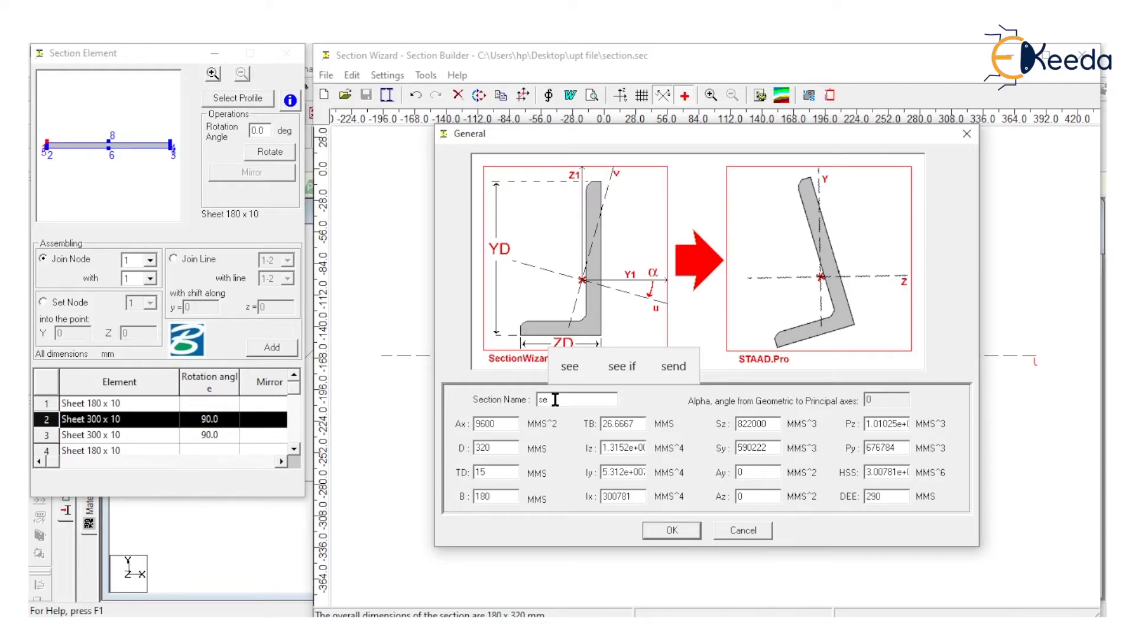
{"action": "type", "text": "cti"}
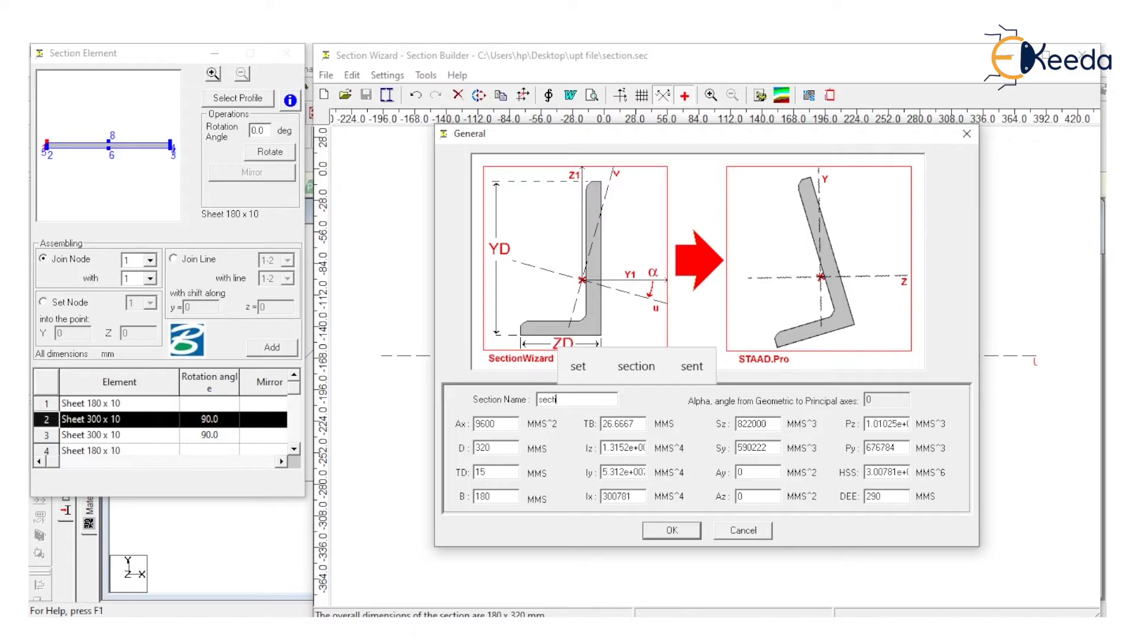
{"action": "type", "text": "on"}
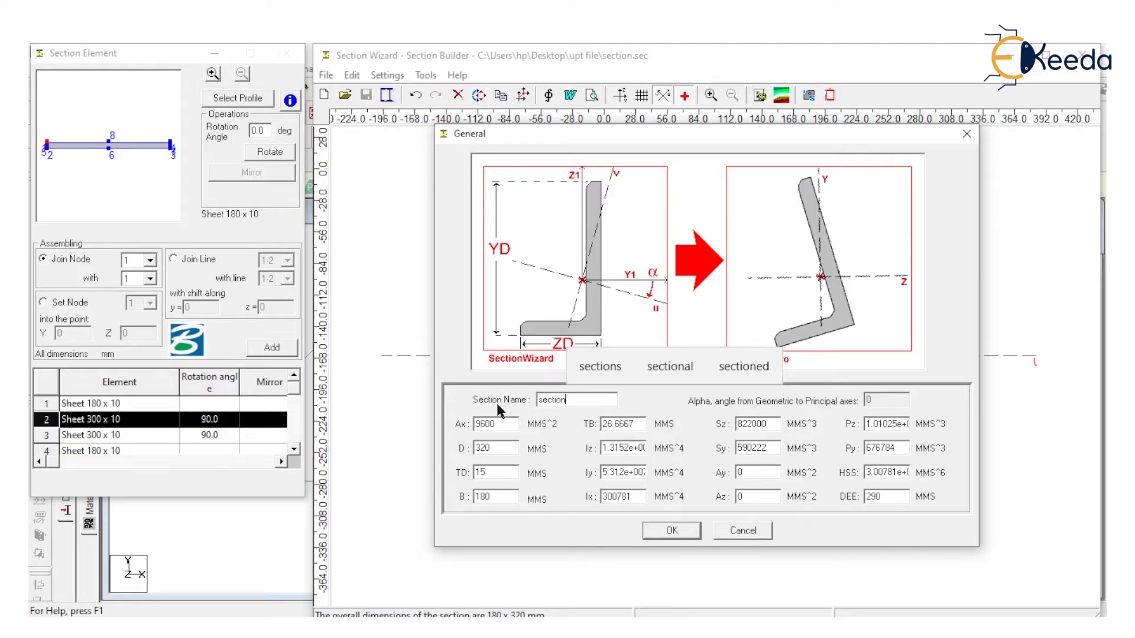
{"action": "left_click", "coordinate": [670, 533]}
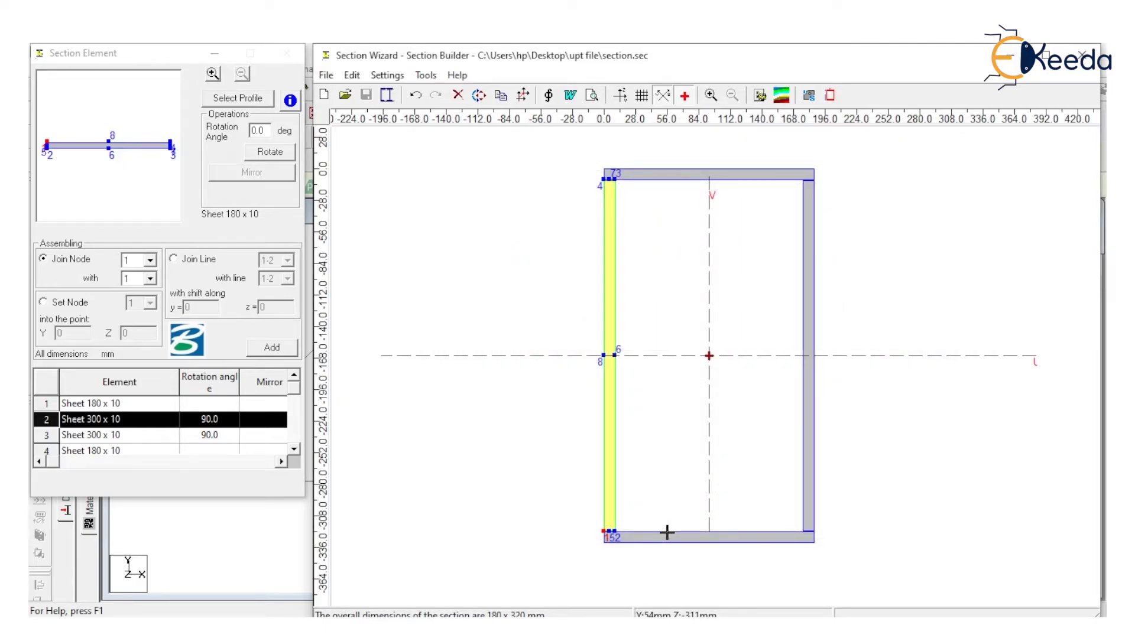
{"action": "left_click", "coordinate": [1085, 57]}
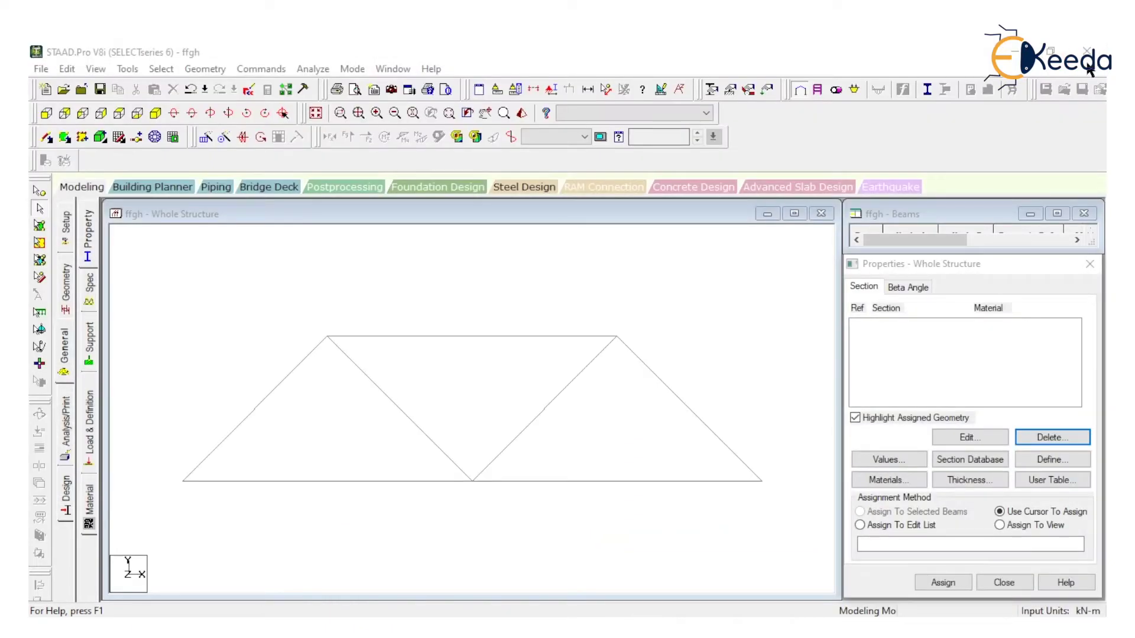
- Start a new table in the user-provided tables and set it to use an external table
{"action": "left_click", "coordinate": [128, 69]}
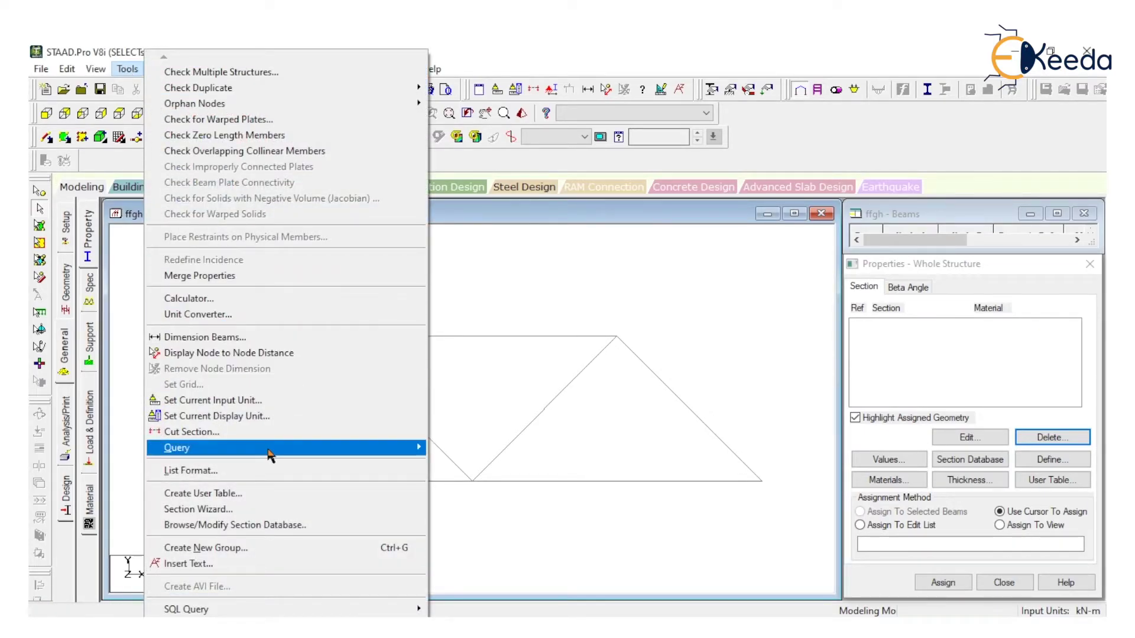
{"action": "left_click", "coordinate": [254, 497]}
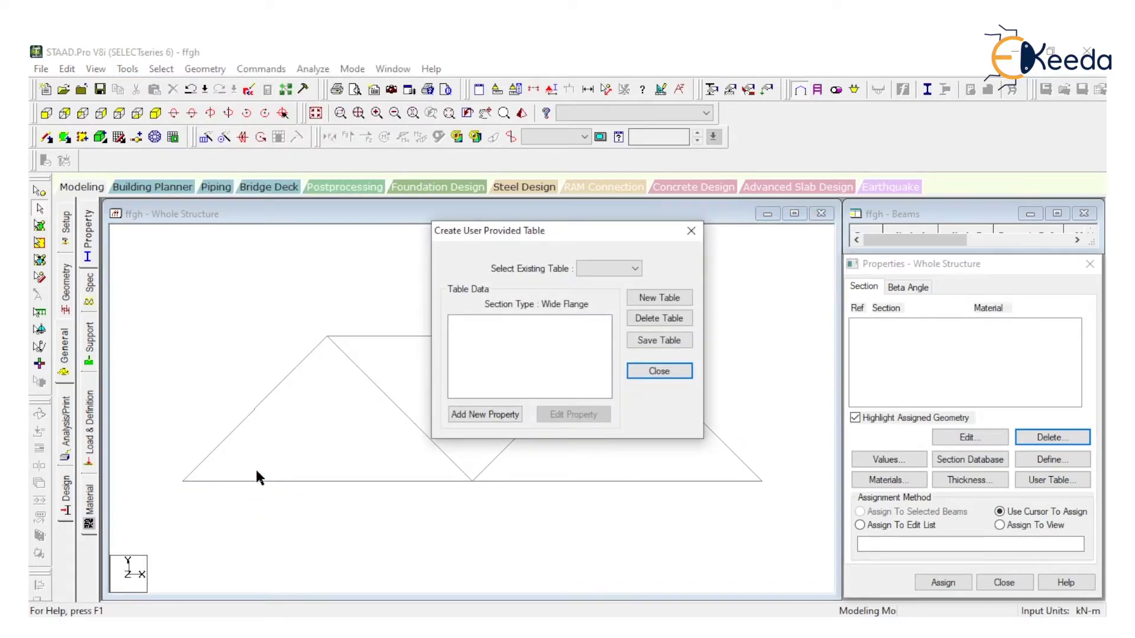
{"action": "left_click", "coordinate": [652, 302]}
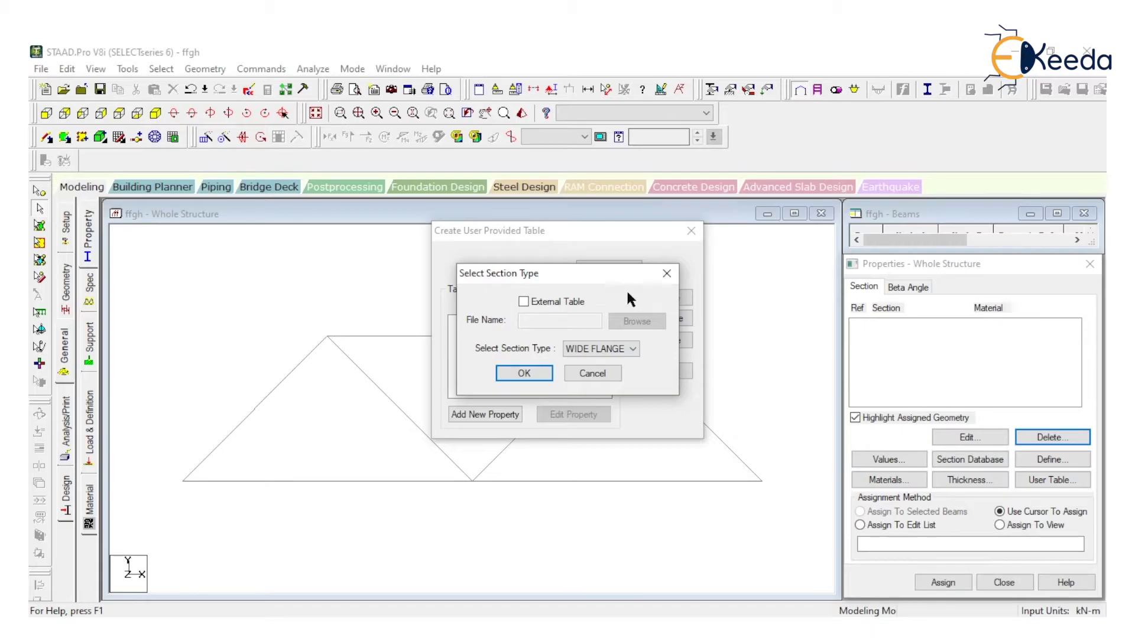
{"action": "left_click", "coordinate": [524, 302]}
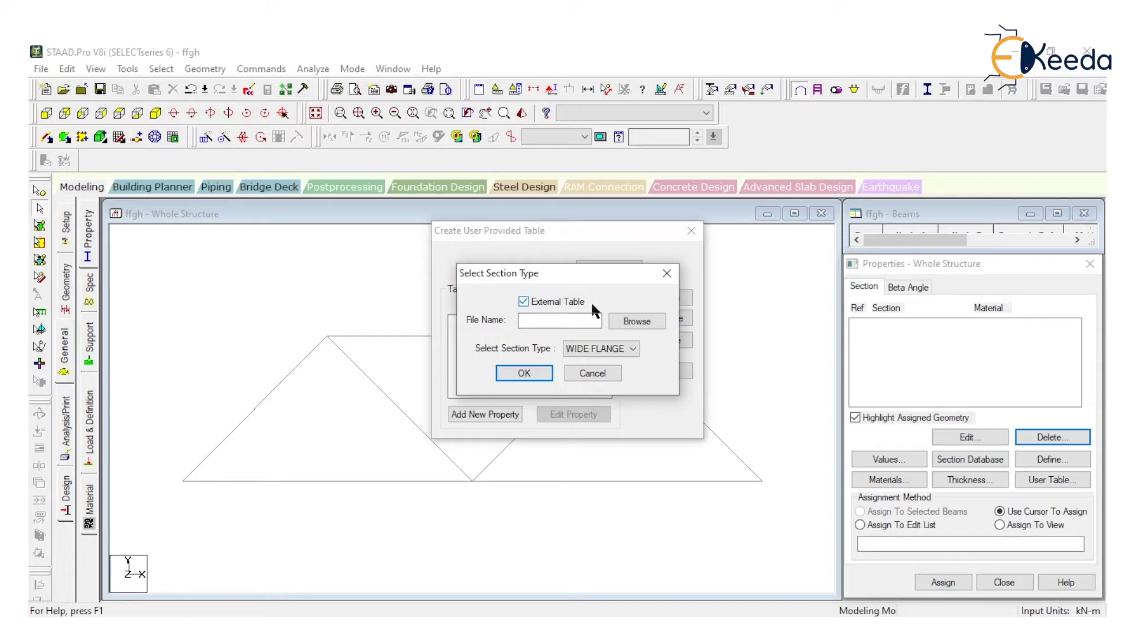
- Load section.upt from the Desktop folder "upt file" as the external table file
{"action": "left_click", "coordinate": [637, 322]}
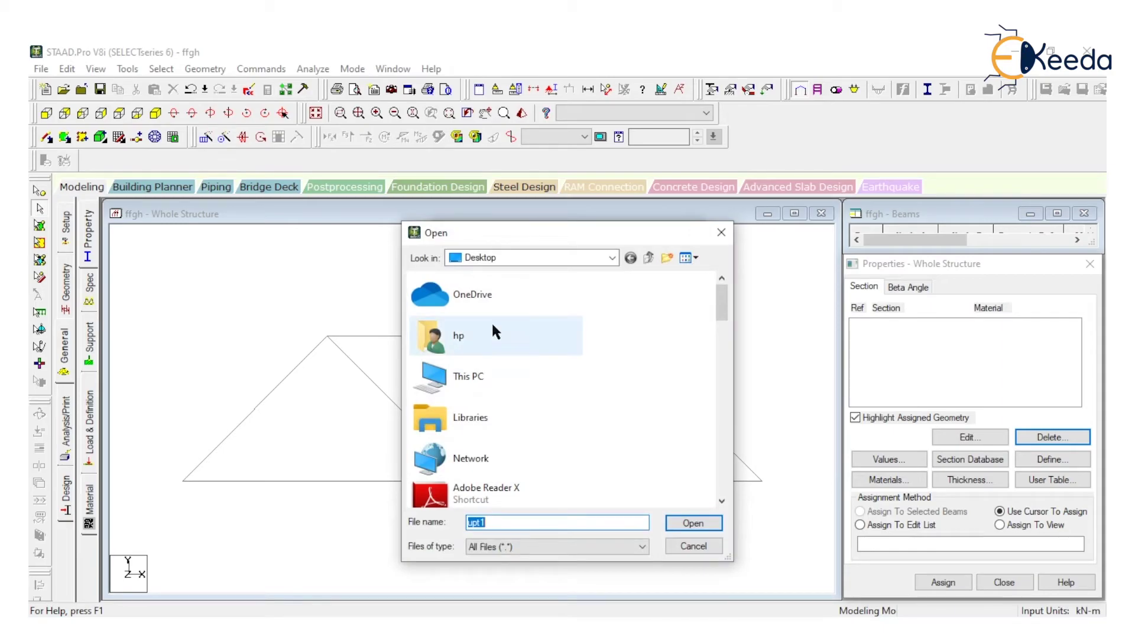
{"action": "scroll", "coordinate": [491, 323], "scroll_direction": "down", "scroll_amount": 5}
{"action": "scroll", "coordinate": [509, 374], "scroll_direction": "down", "scroll_amount": 3}
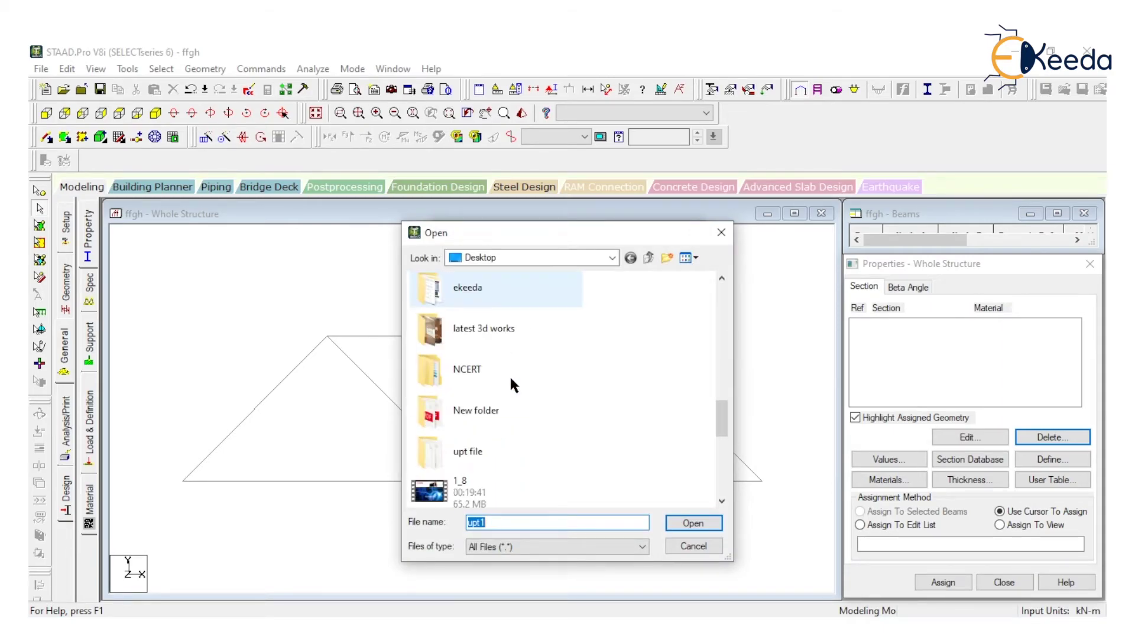
{"action": "double_click", "coordinate": [511, 452]}
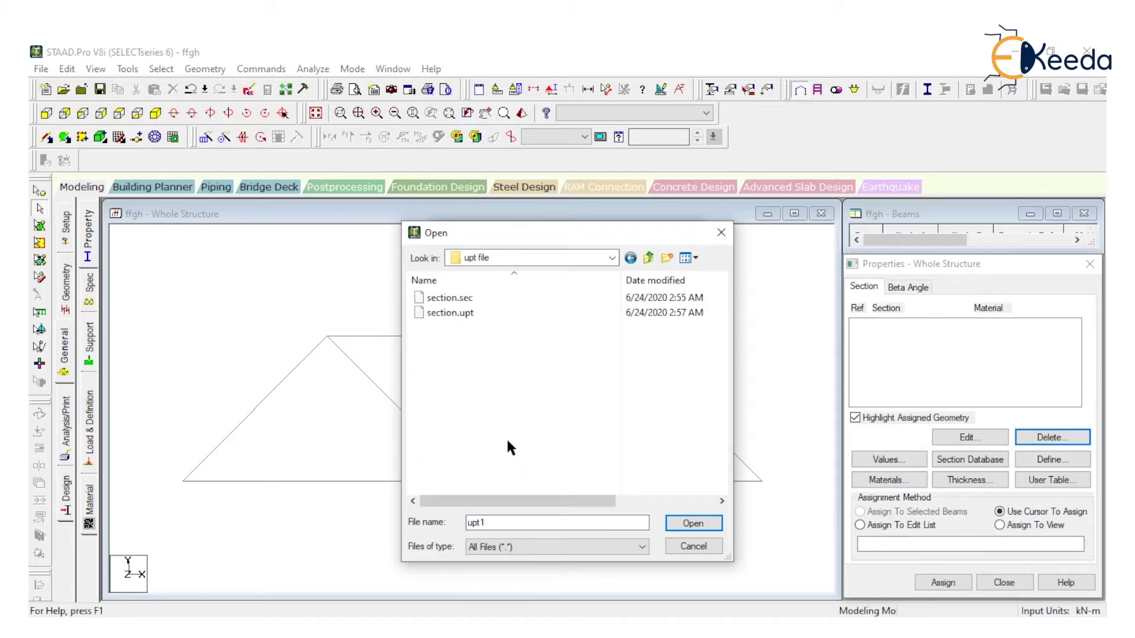
{"action": "left_click", "coordinate": [471, 316]}
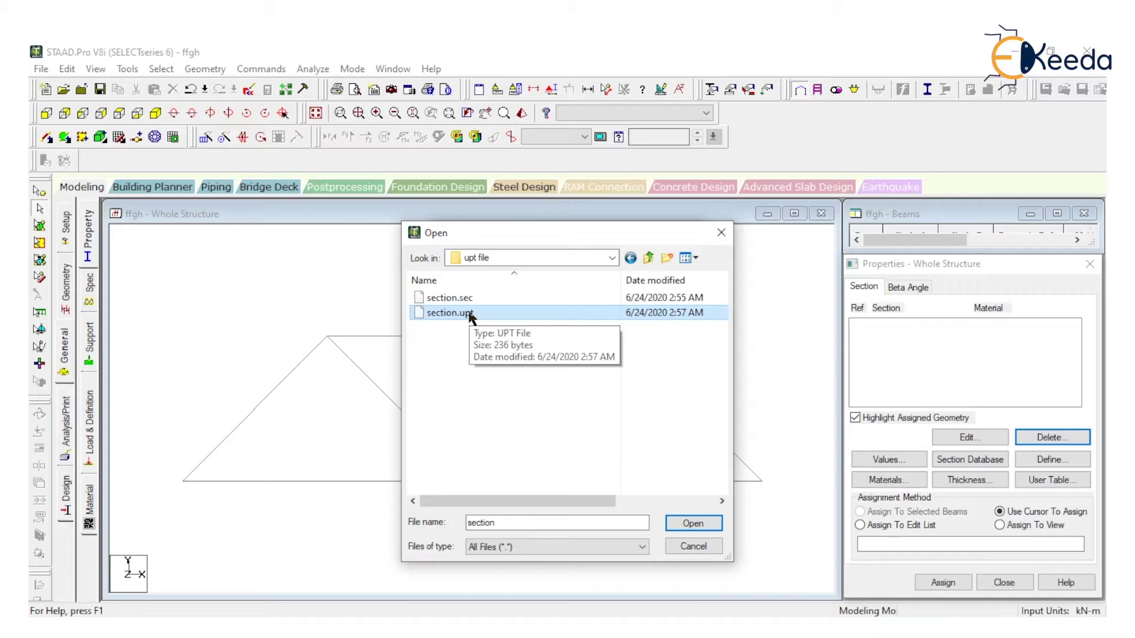
{"action": "left_click", "coordinate": [693, 523]}
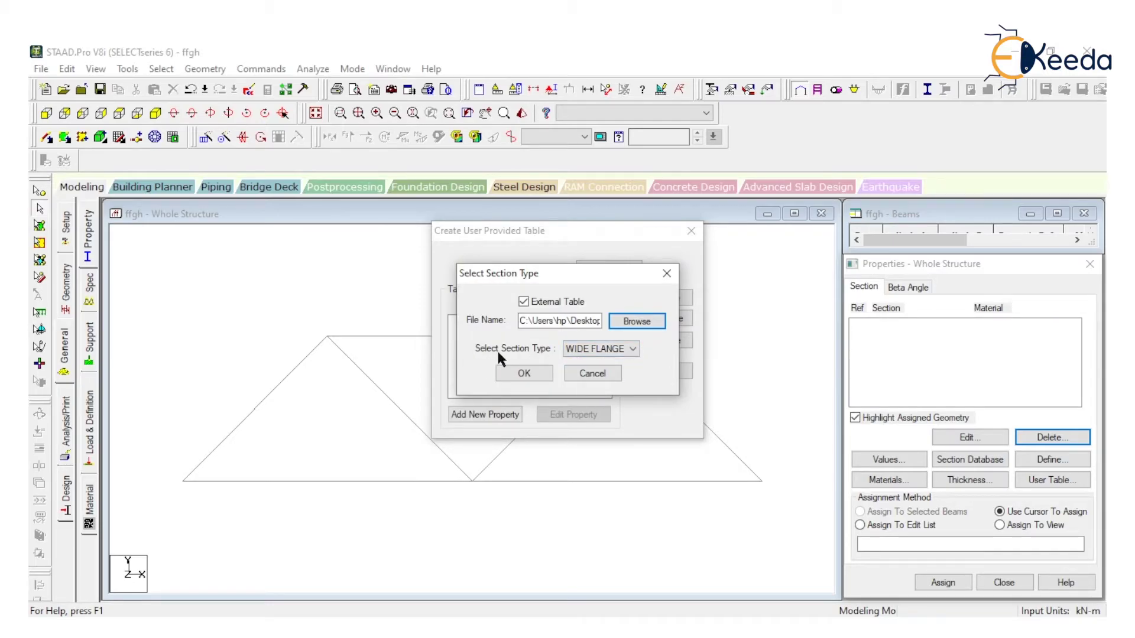
- Choose TUBE as the section type, create the user table and close the table setup
{"action": "left_click", "coordinate": [598, 350]}
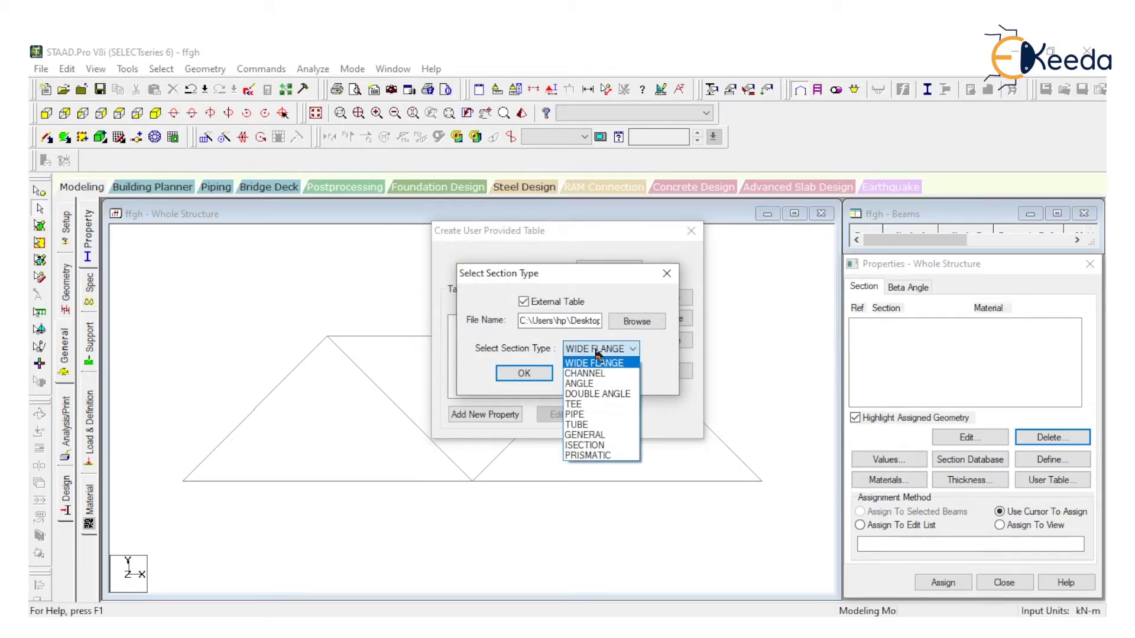
{"action": "left_click", "coordinate": [594, 425]}
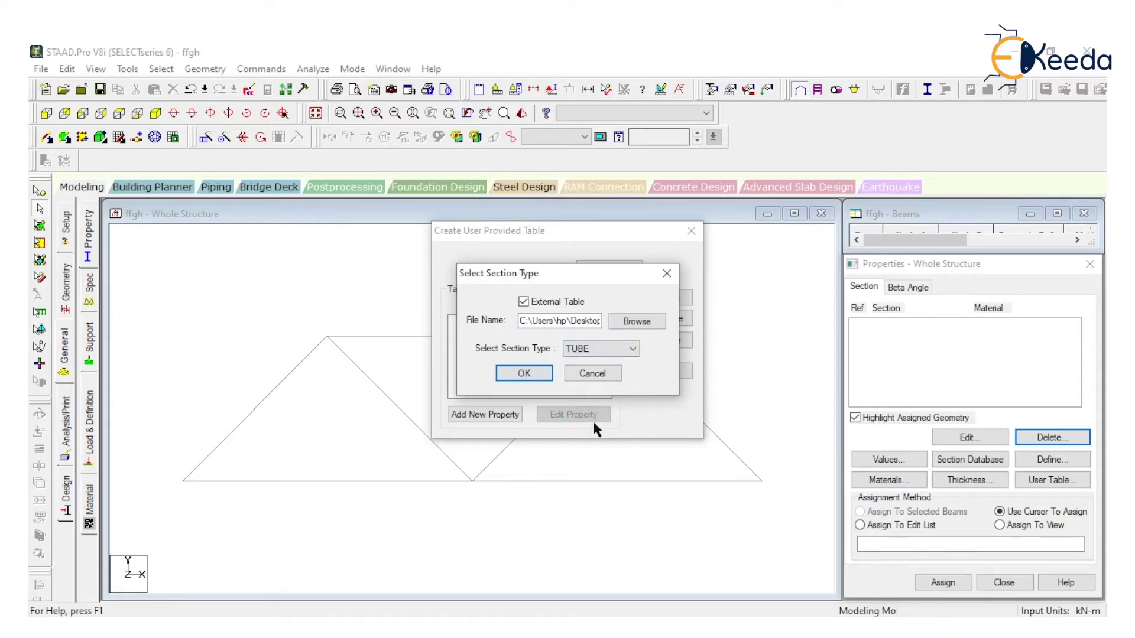
{"action": "left_click", "coordinate": [523, 374]}
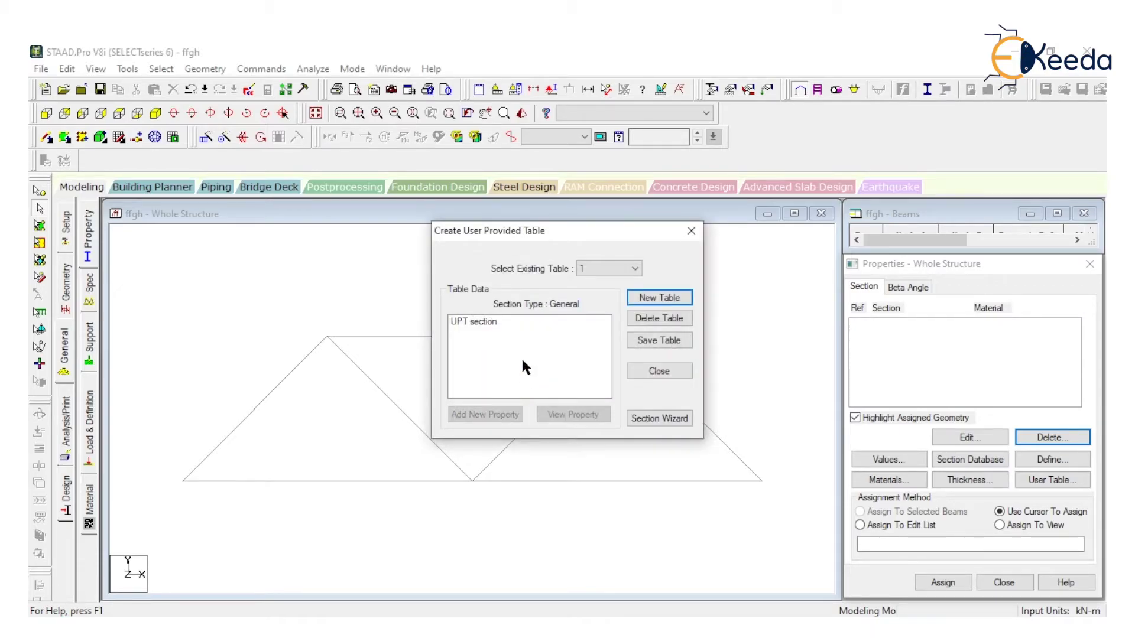
{"action": "left_click", "coordinate": [530, 324]}
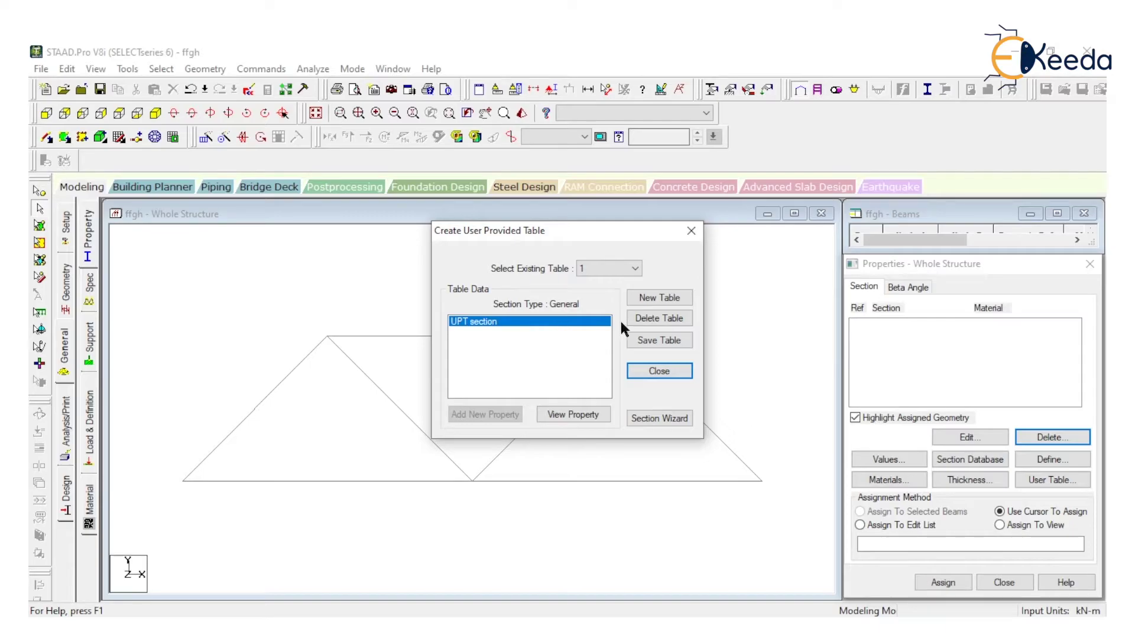
{"action": "left_click", "coordinate": [659, 372]}
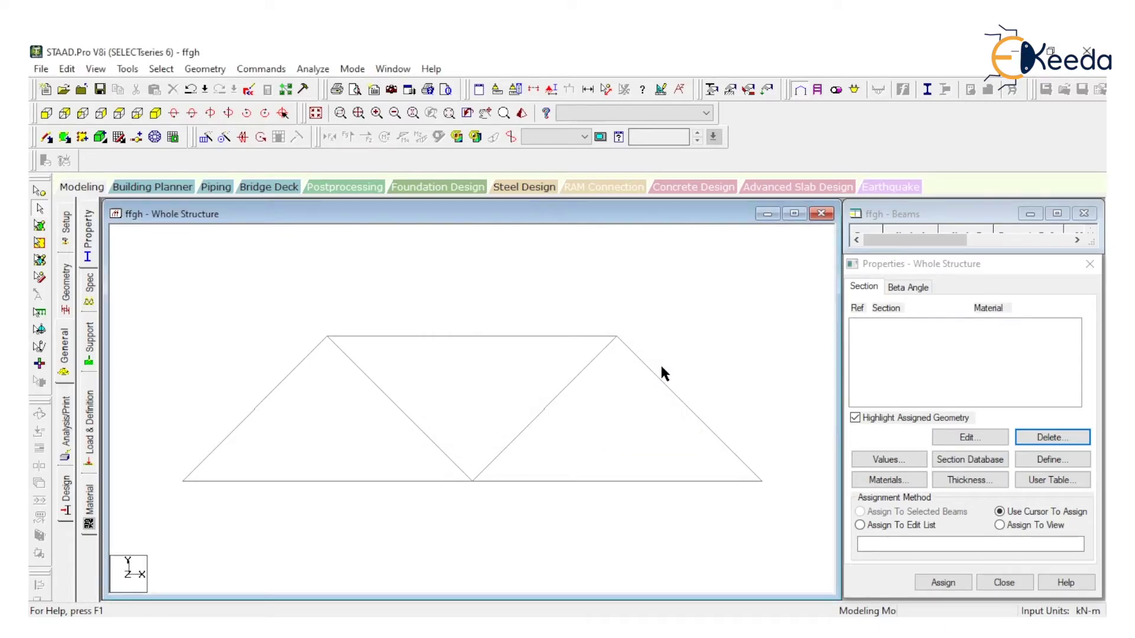
- Add the UPT section from user table 1 to the structure's properties with STEEL as the material
{"action": "left_click", "coordinate": [1062, 482]}
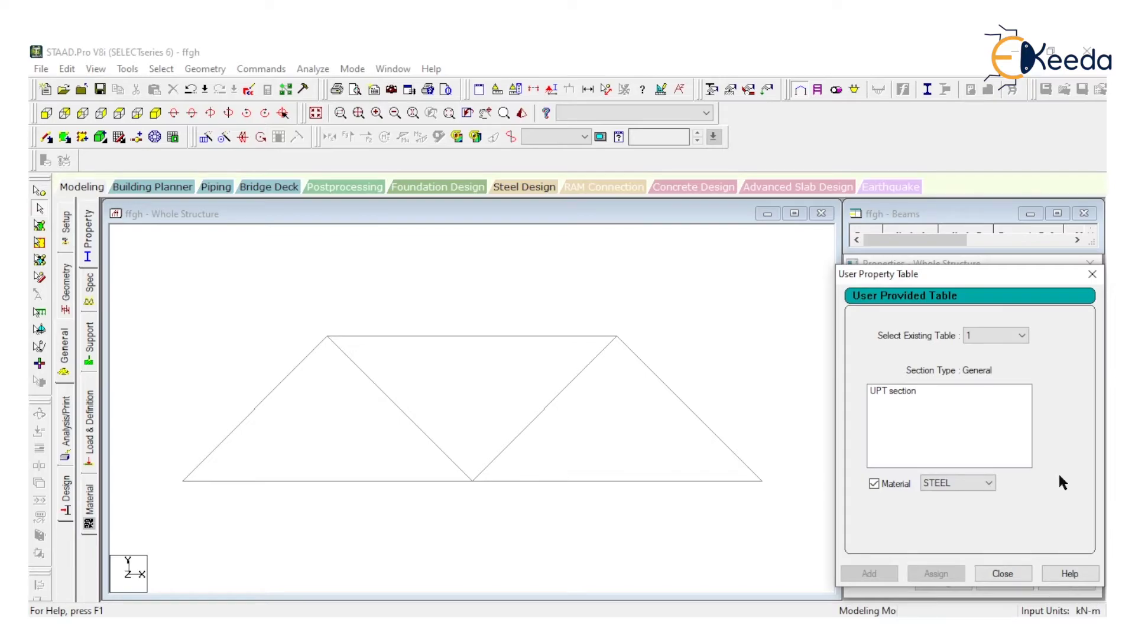
{"action": "left_click", "coordinate": [901, 393]}
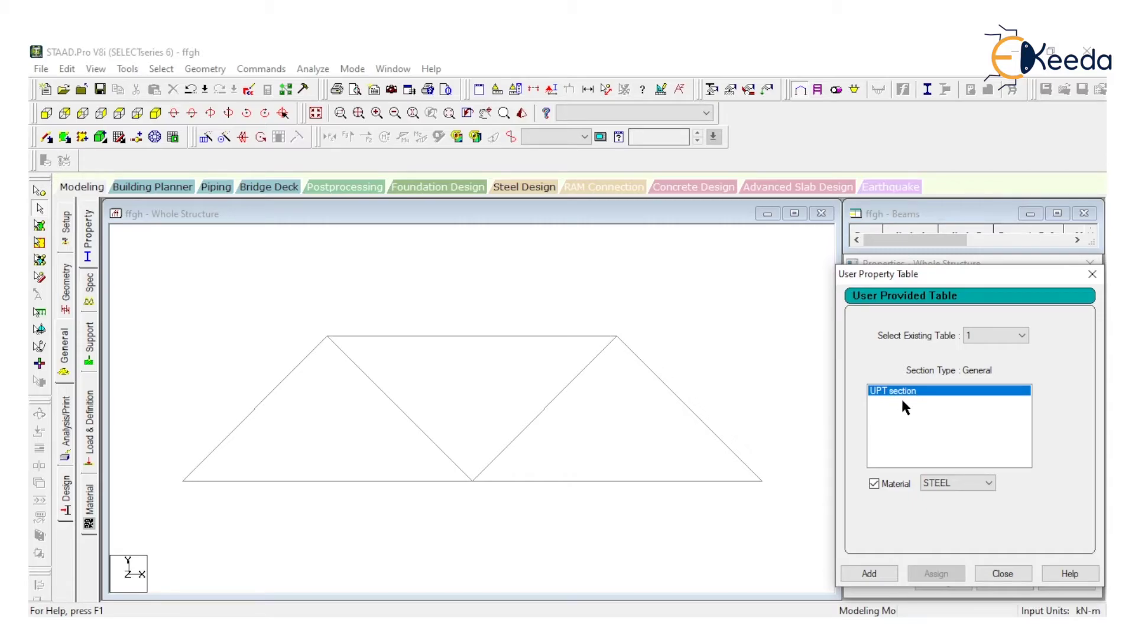
{"action": "left_click", "coordinate": [874, 577]}
{"action": "left_click", "coordinate": [1002, 574]}
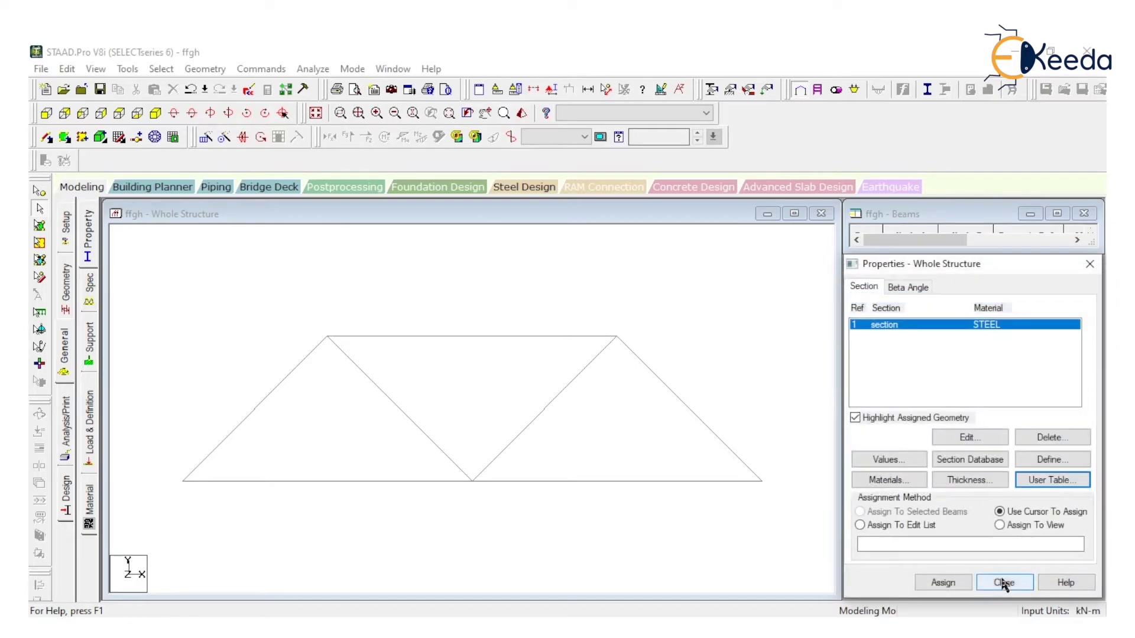
- Assign the user-table section to the truss's top chord and both bottom chord members
{"action": "left_click", "coordinate": [959, 331]}
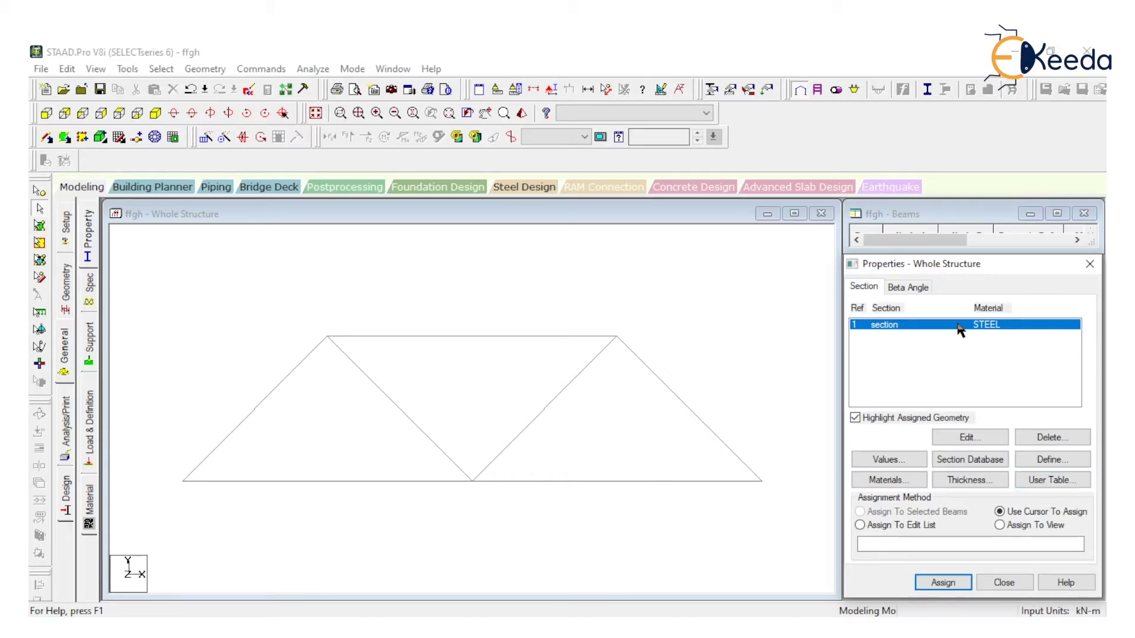
{"action": "left_click_drag", "start_coordinate": [751, 353], "coordinate": [799, 426]}
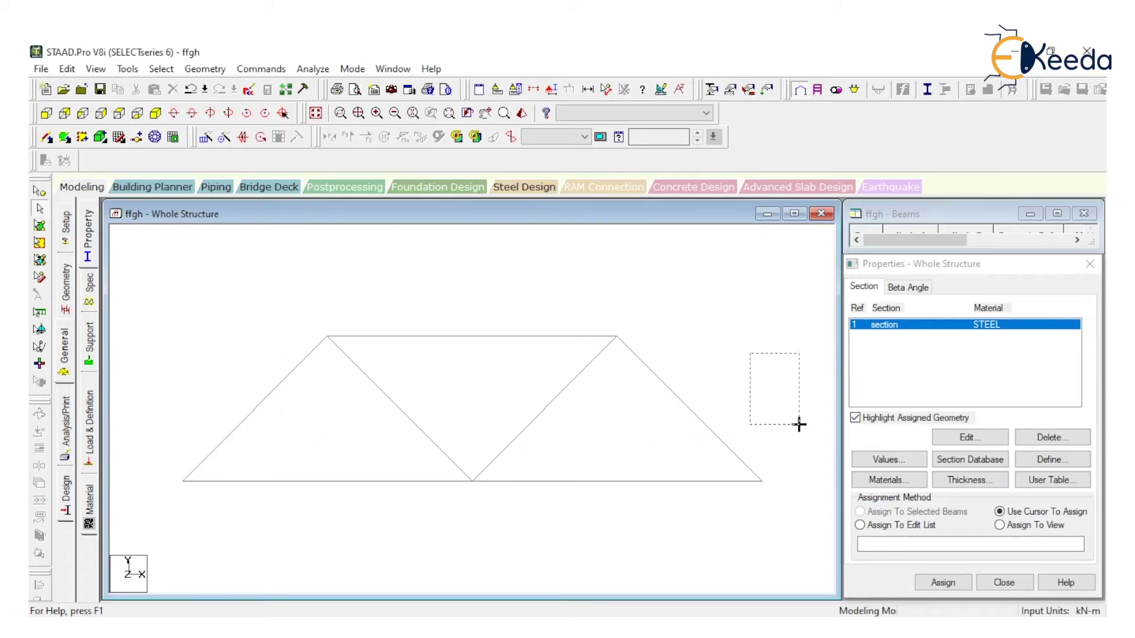
{"action": "left_click_drag", "start_coordinate": [816, 470], "coordinate": [149, 512]}
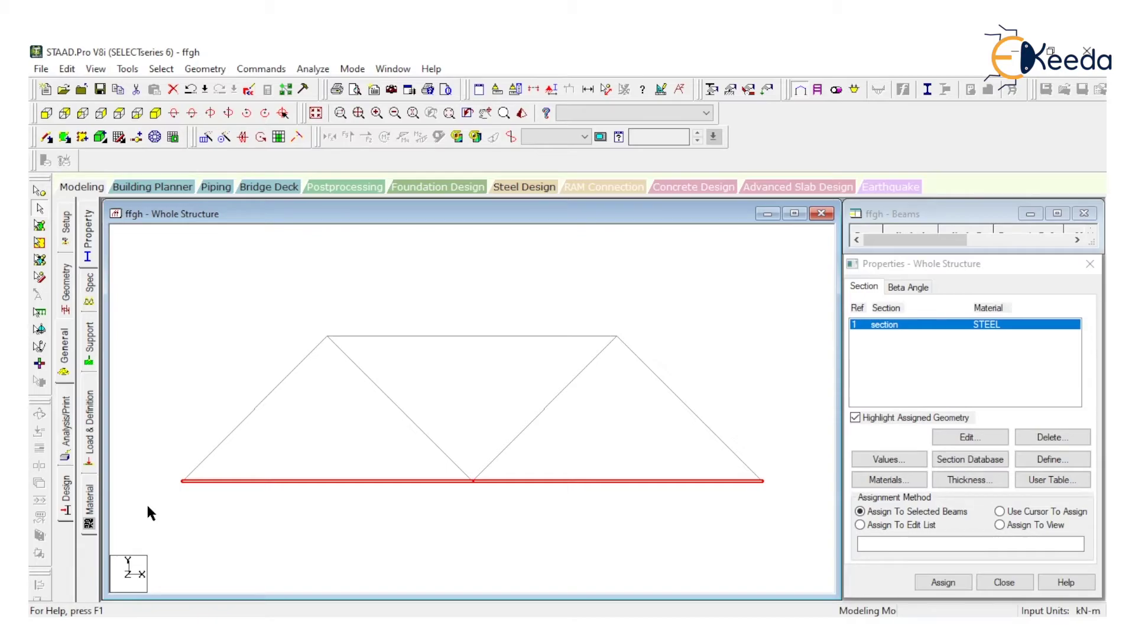
{"action": "left_click_drag", "start_coordinate": [700, 299], "coordinate": [237, 351]}
{"action": "left_click_drag", "start_coordinate": [809, 476], "coordinate": [237, 499]}
{"action": "left_click_drag", "start_coordinate": [704, 299], "coordinate": [291, 339], "text": "ctrl"}
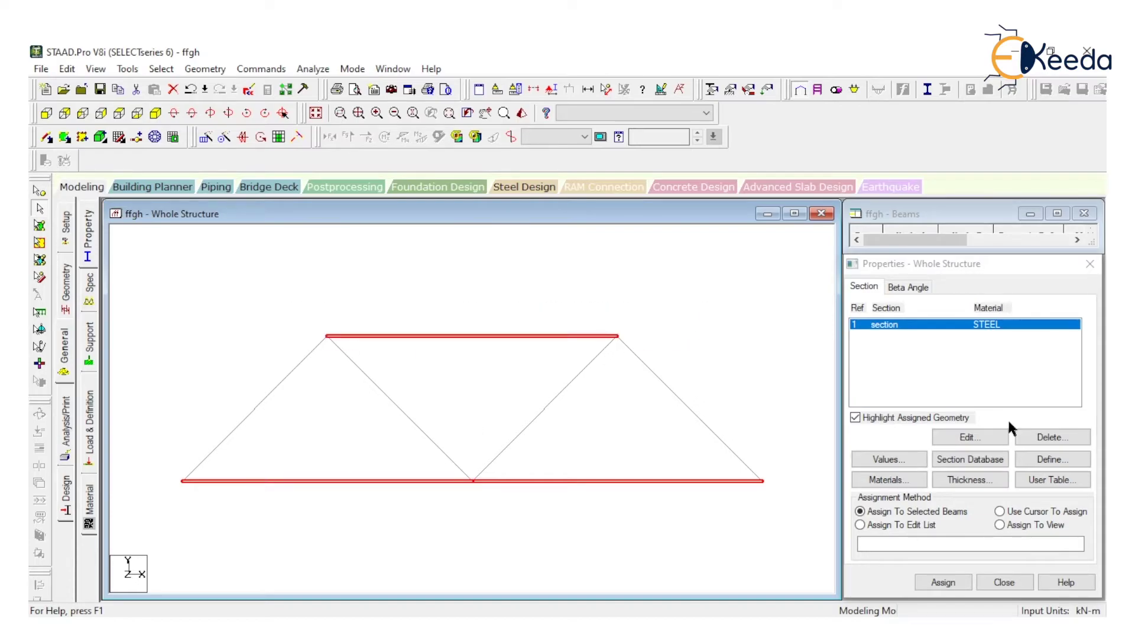
{"action": "left_click", "coordinate": [953, 579]}
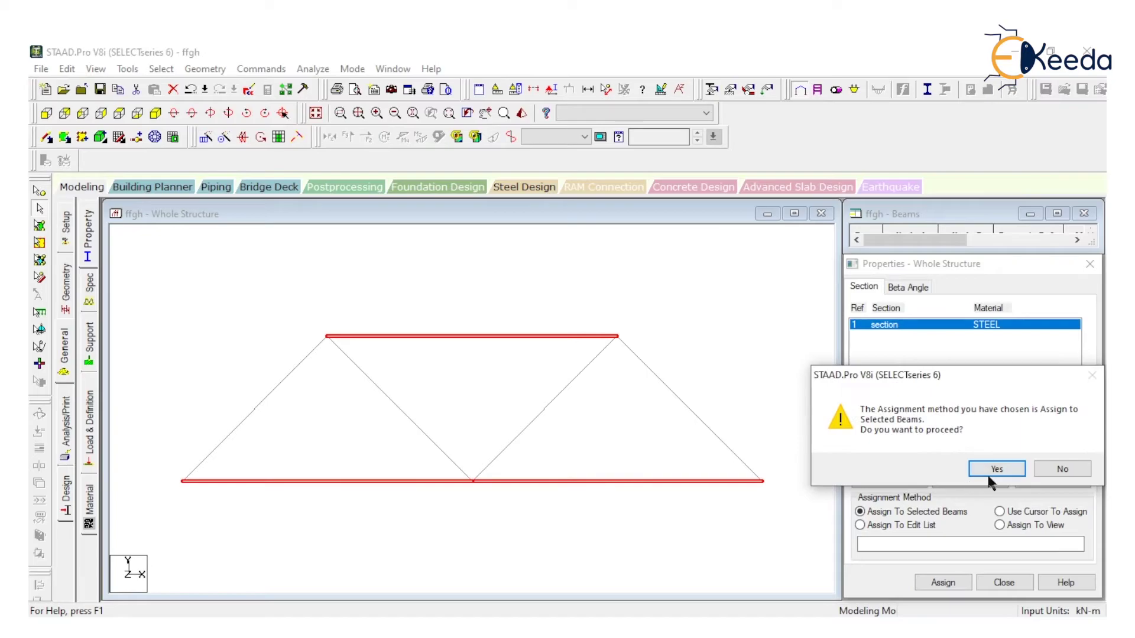
{"action": "left_click", "coordinate": [997, 470]}
{"action": "left_click", "coordinate": [749, 322]}
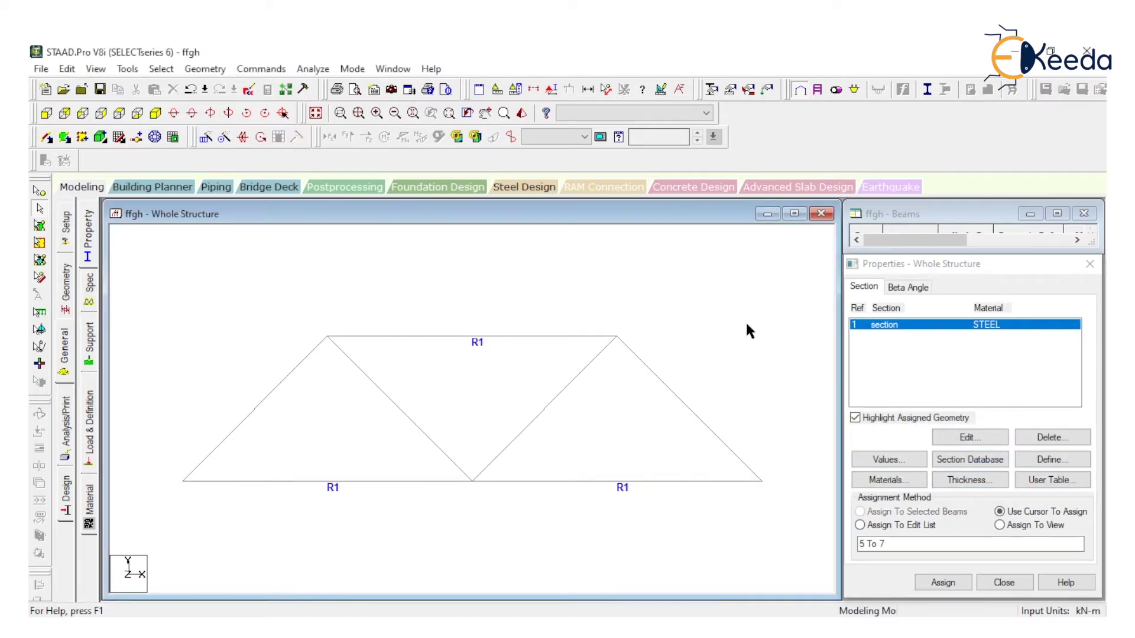
- Select the four diagonal members and add the Indian tube section TUB1001005 in STEEL to the properties
{"action": "left_click_drag", "start_coordinate": [740, 355], "coordinate": [189, 409]}
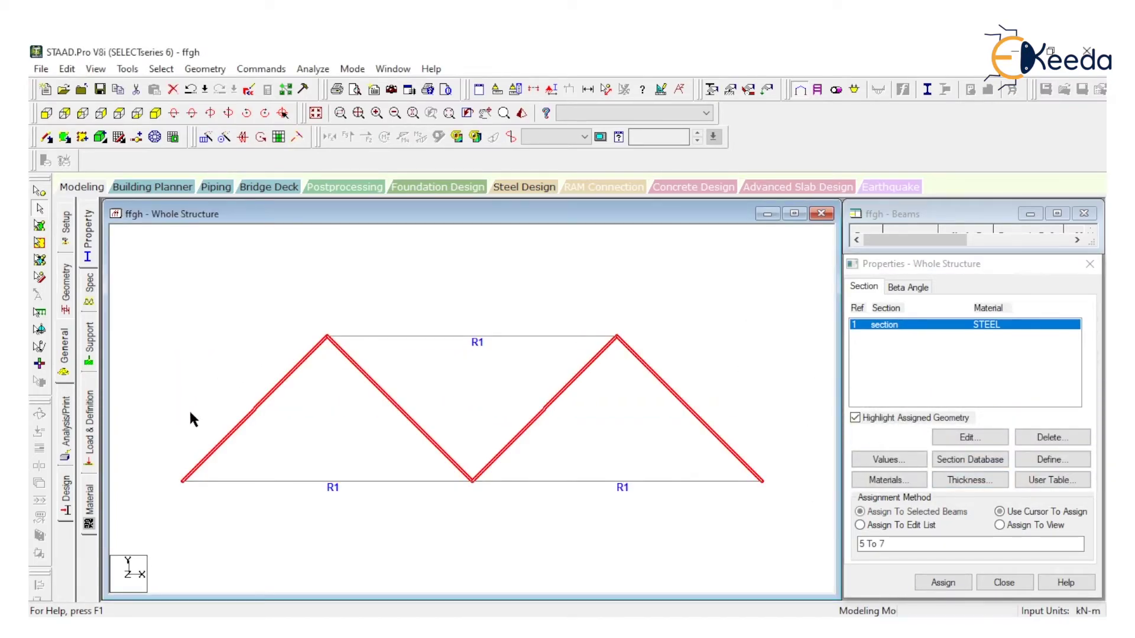
{"action": "left_click", "coordinate": [988, 465]}
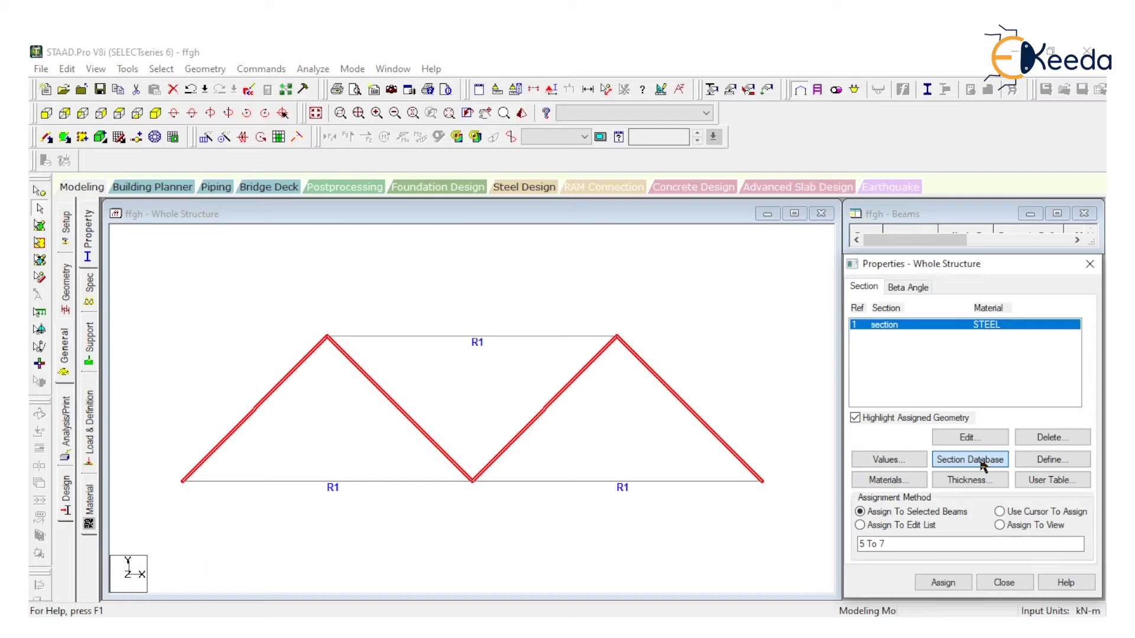
{"action": "left_click", "coordinate": [981, 461]}
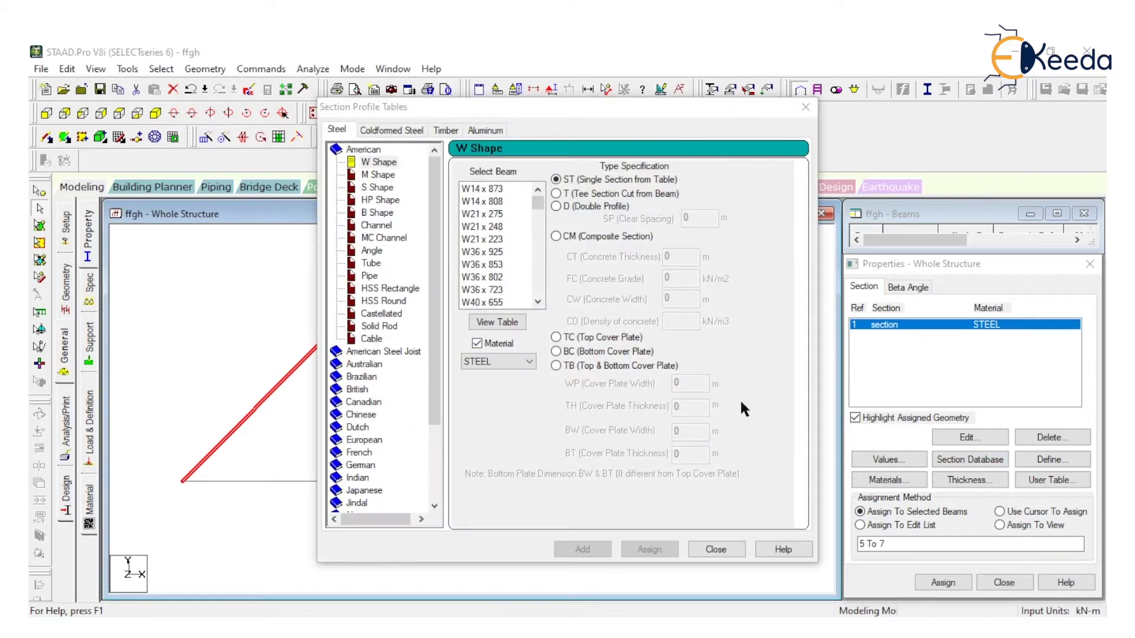
{"action": "left_click", "coordinate": [359, 478]}
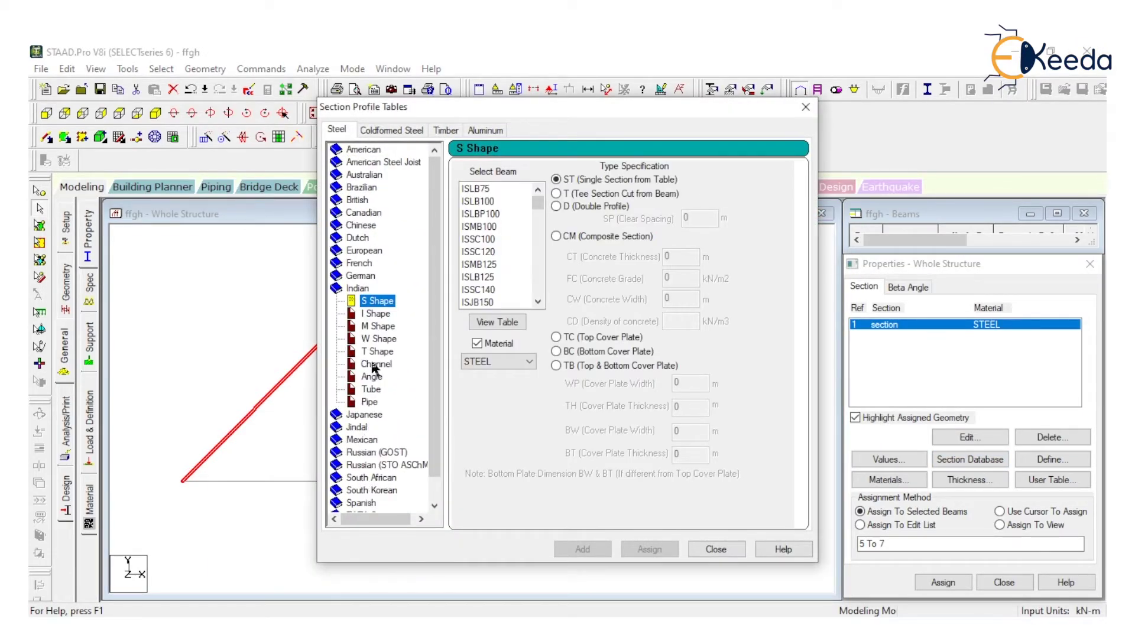
{"action": "left_click", "coordinate": [373, 390]}
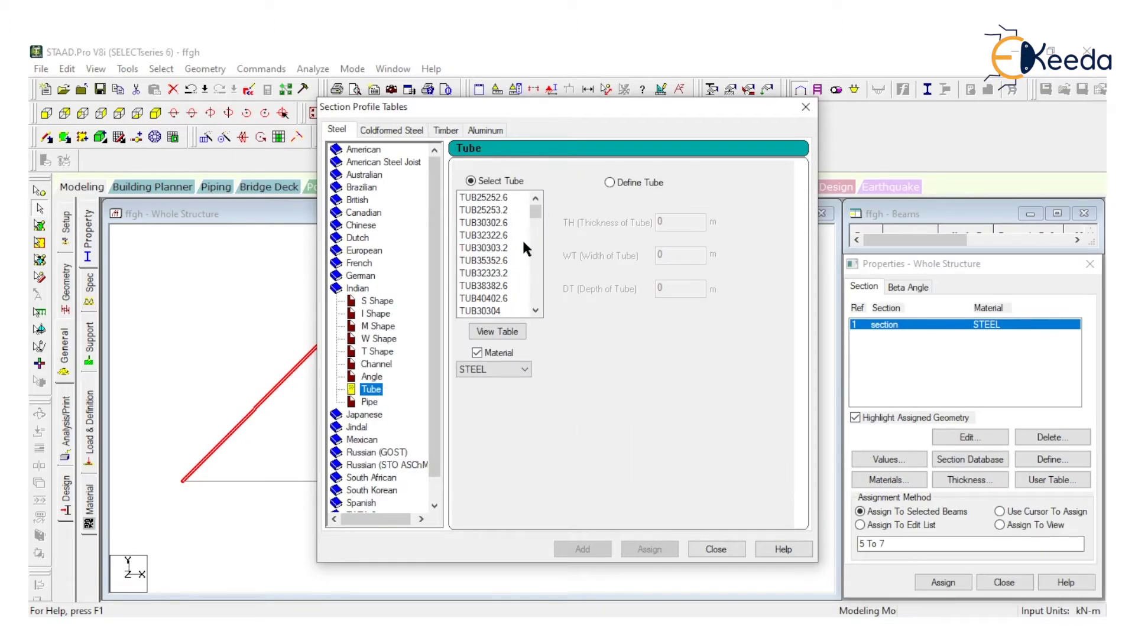
{"action": "left_click_drag", "start_coordinate": [531, 211], "coordinate": [534, 278]}
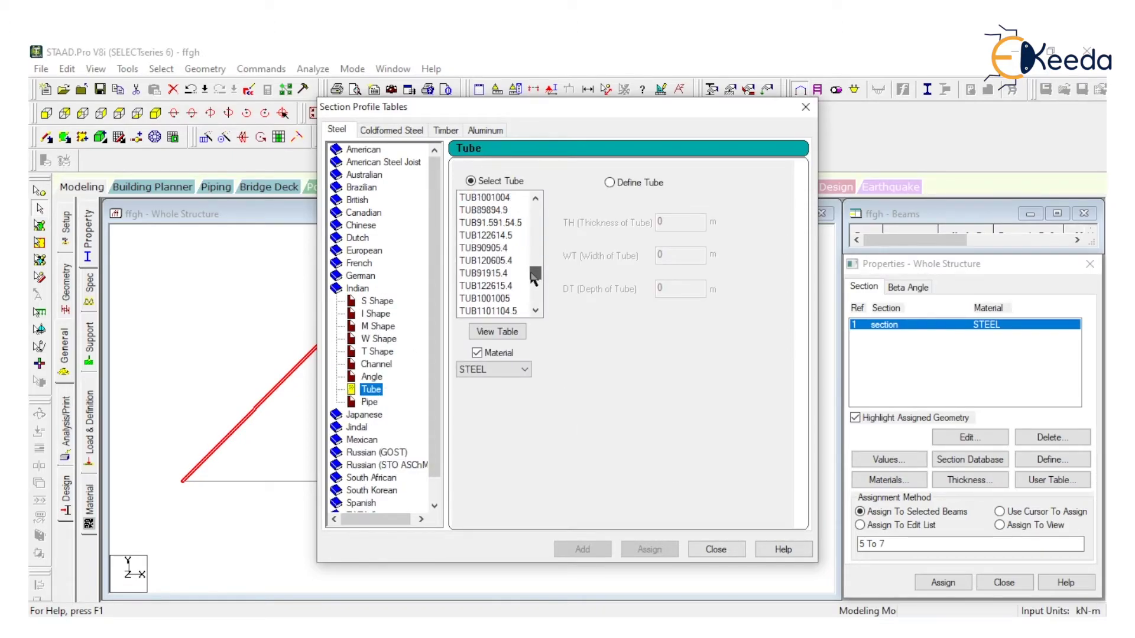
{"action": "left_click", "coordinate": [514, 299]}
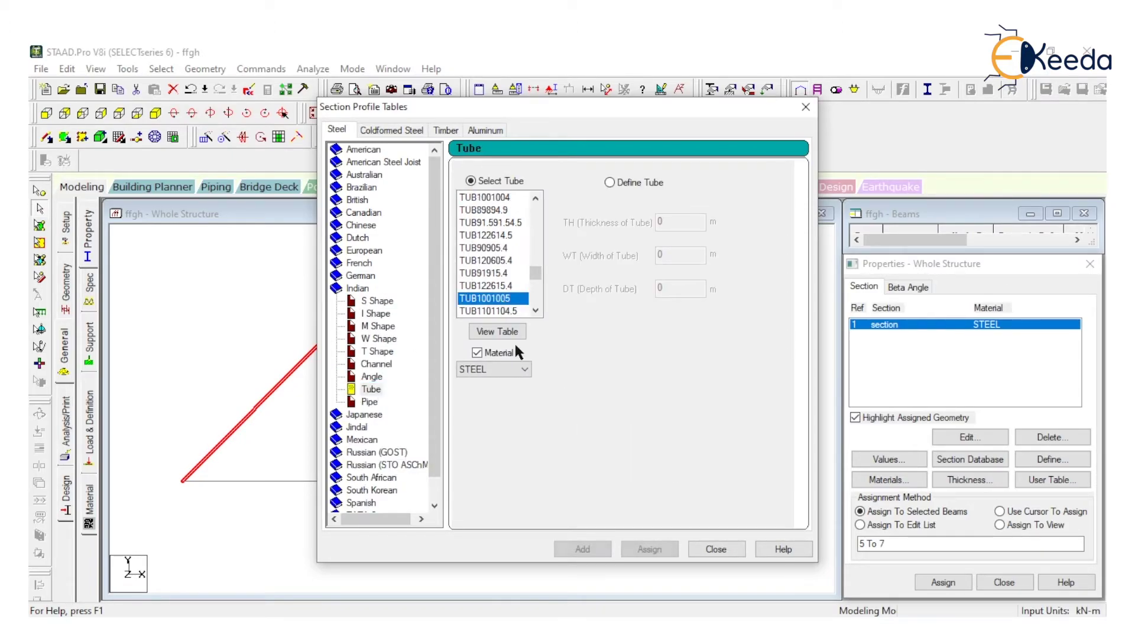
{"action": "left_click", "coordinate": [593, 548]}
{"action": "left_click", "coordinate": [730, 550]}
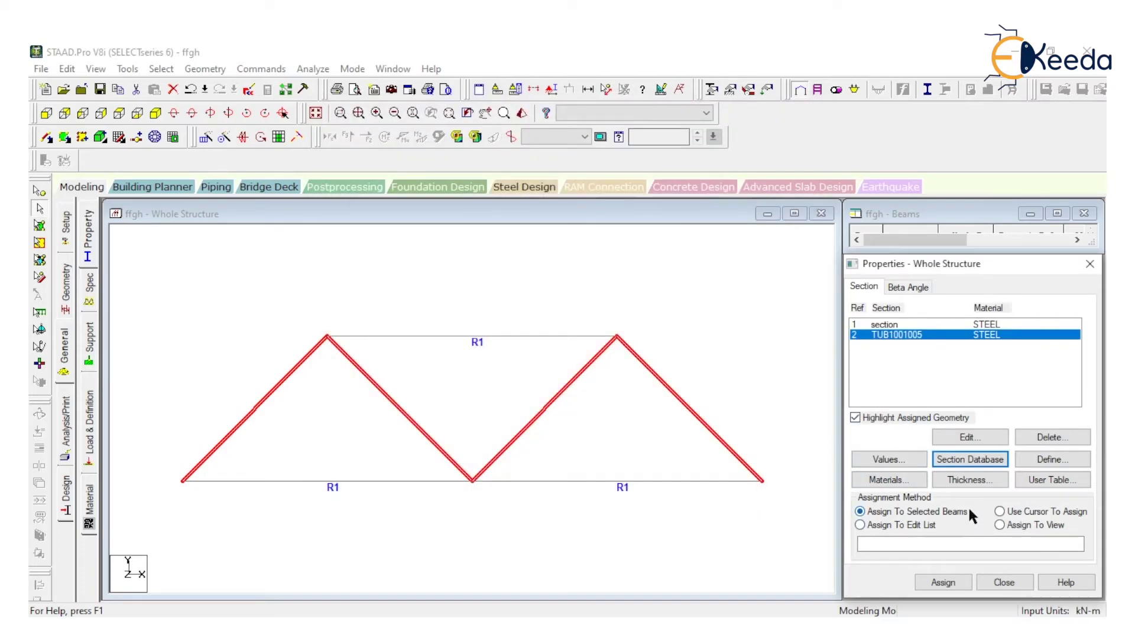
- Assign the TUB1001005 section to the four selected diagonals and clear the selection
{"action": "left_click", "coordinate": [943, 582]}
{"action": "left_click", "coordinate": [980, 468]}
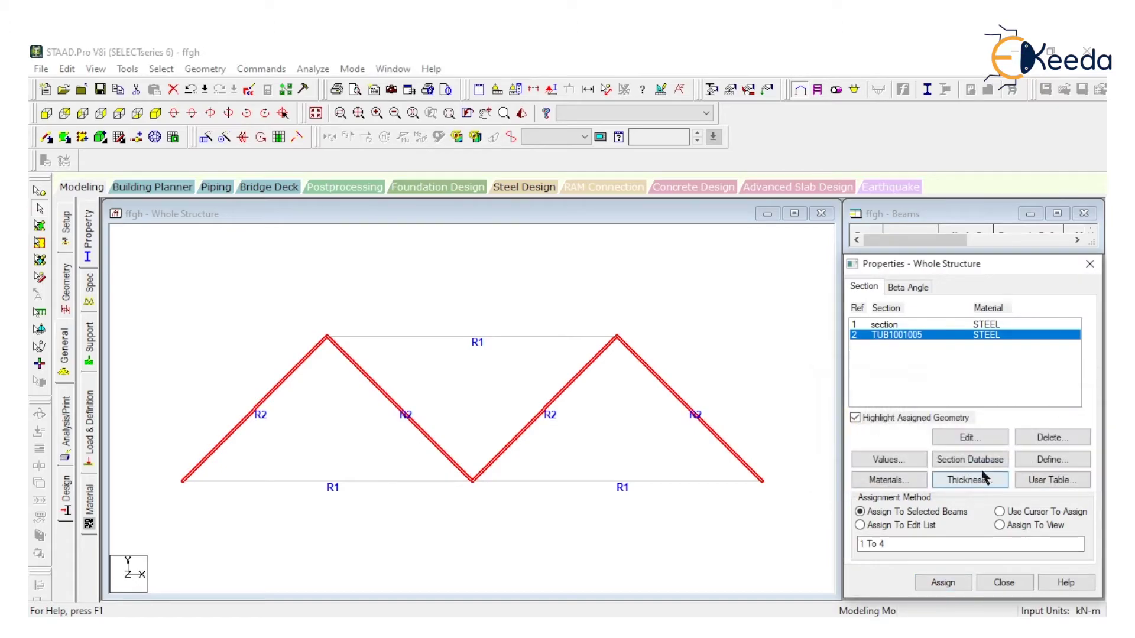
{"action": "left_click", "coordinate": [724, 338]}
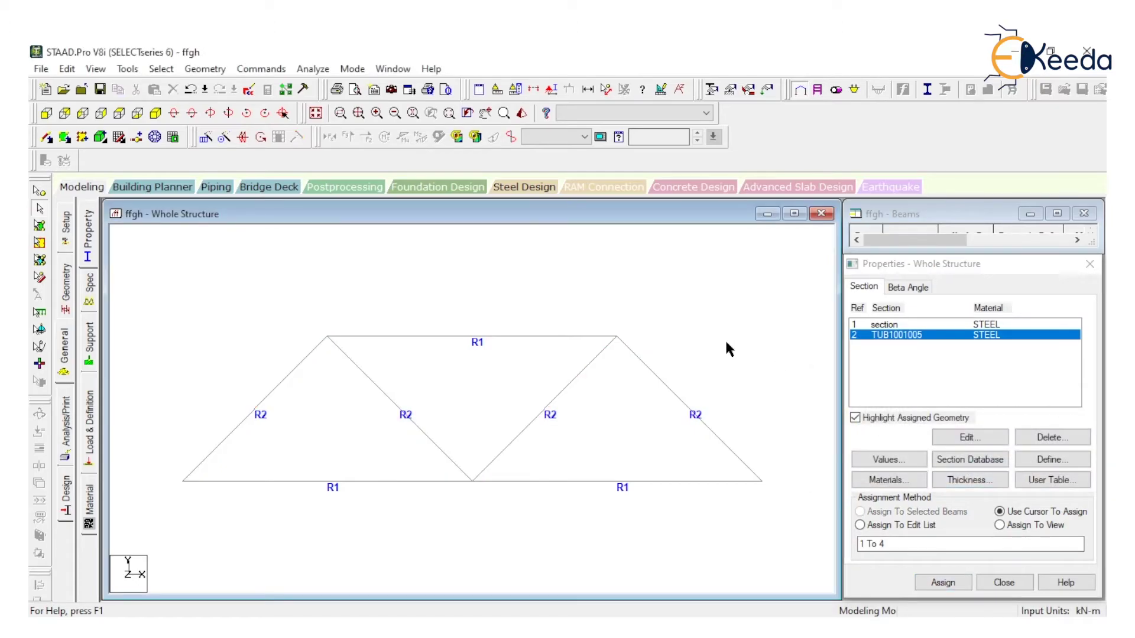
- Examine the truss members and their assigned sections in the 3D rendered view from several angles
{"action": "right_click", "coordinate": [619, 273]}
{"action": "left_click", "coordinate": [670, 554]}
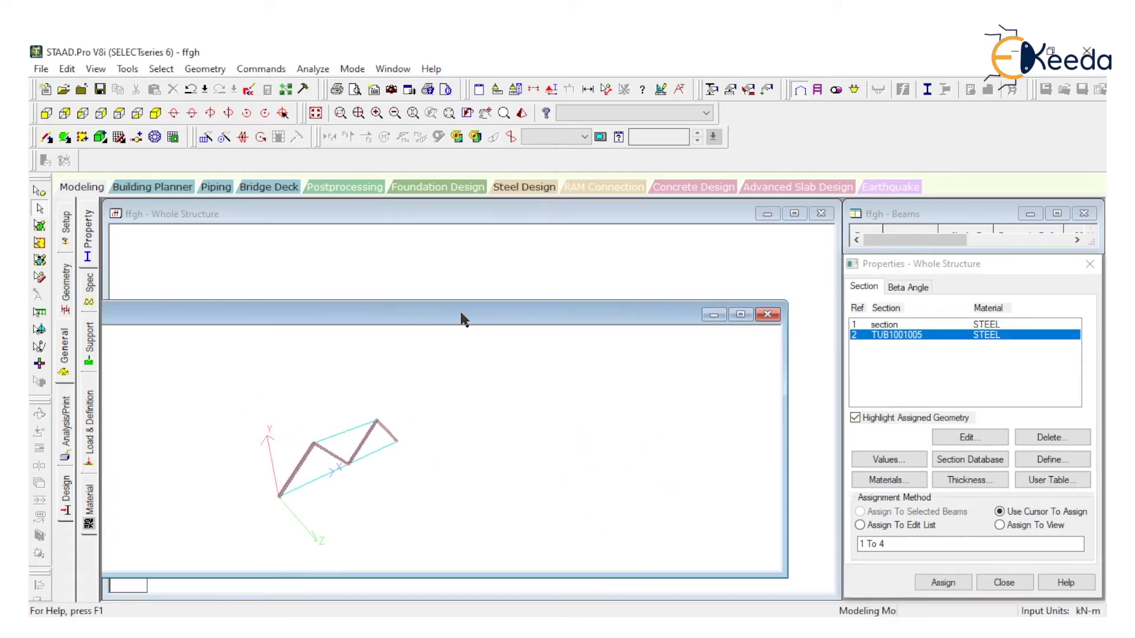
{"action": "left_click", "coordinate": [753, 323]}
{"action": "scroll", "coordinate": [591, 409], "scroll_direction": "up", "scroll_amount": 7}
{"action": "scroll", "coordinate": [591, 410], "scroll_direction": "up", "scroll_amount": 5}
{"action": "scroll", "coordinate": [618, 454], "scroll_direction": "up", "scroll_amount": 1}
{"action": "left_click_drag", "start_coordinate": [619, 455], "coordinate": [535, 460]}
{"action": "left_click_drag", "start_coordinate": [838, 413], "coordinate": [401, 459]}
{"action": "left_click_drag", "start_coordinate": [814, 502], "coordinate": [418, 451]}
{"action": "left_click_drag", "start_coordinate": [846, 425], "coordinate": [406, 407]}
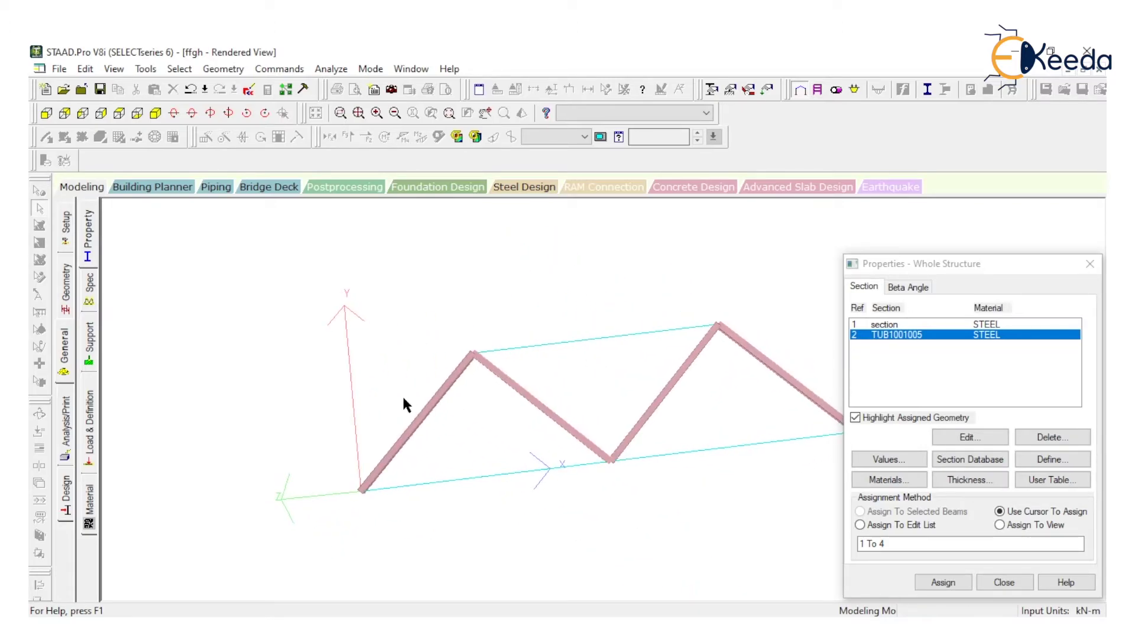
- Return to the whole-structure view and create a pinned support for the truss
{"action": "left_click", "coordinate": [66, 311]}
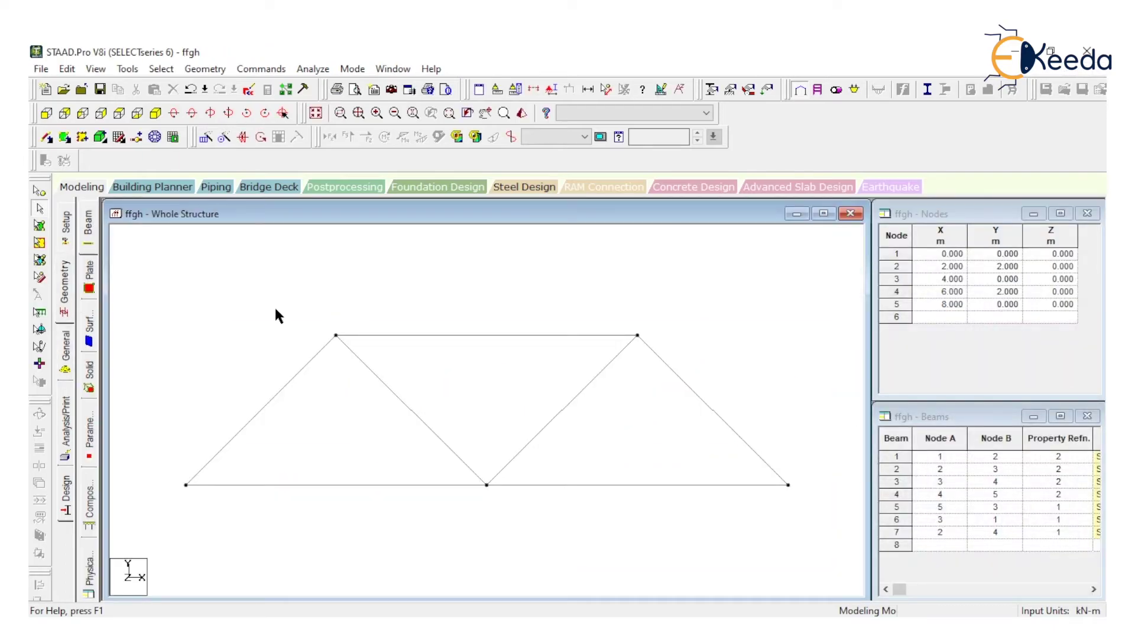
{"action": "left_click", "coordinate": [70, 358]}
{"action": "left_click", "coordinate": [88, 346]}
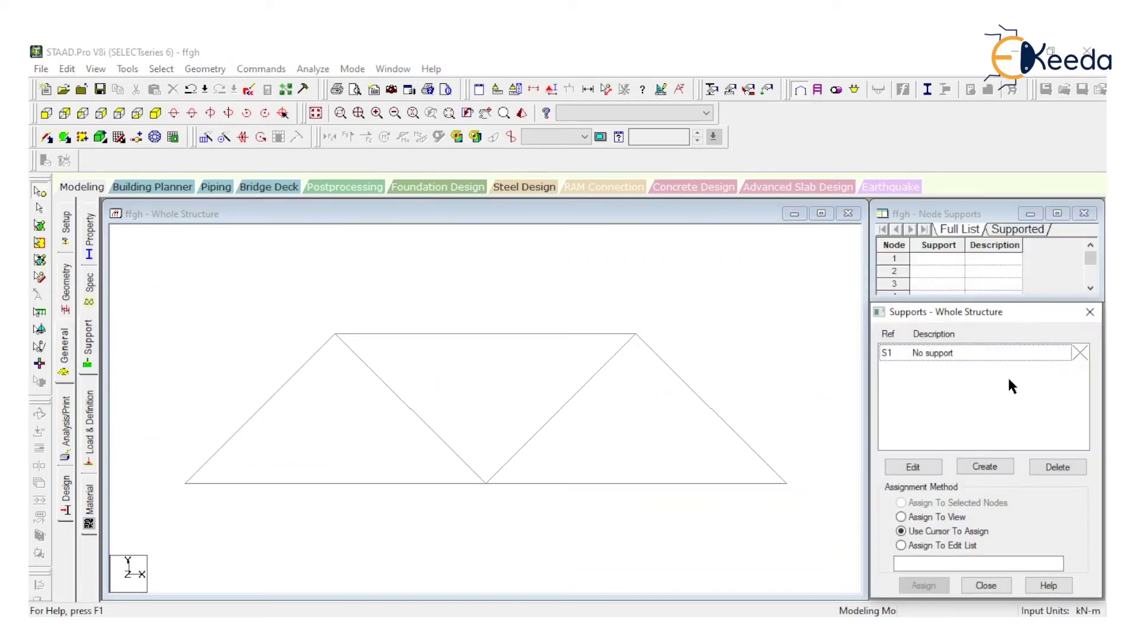
{"action": "left_click", "coordinate": [984, 466]}
{"action": "left_click", "coordinate": [845, 276]}
{"action": "left_click", "coordinate": [899, 601]}
{"action": "left_click", "coordinate": [938, 370]}
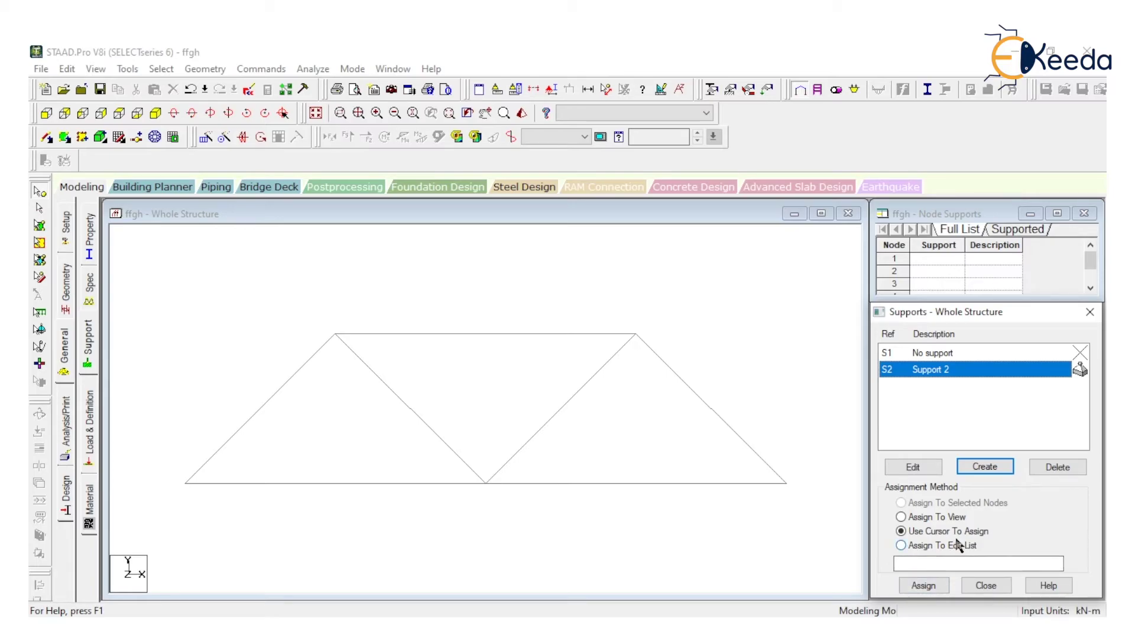
- Assign the pinned support to the two outer end nodes of the bottom chord
{"action": "left_click", "coordinate": [923, 585]}
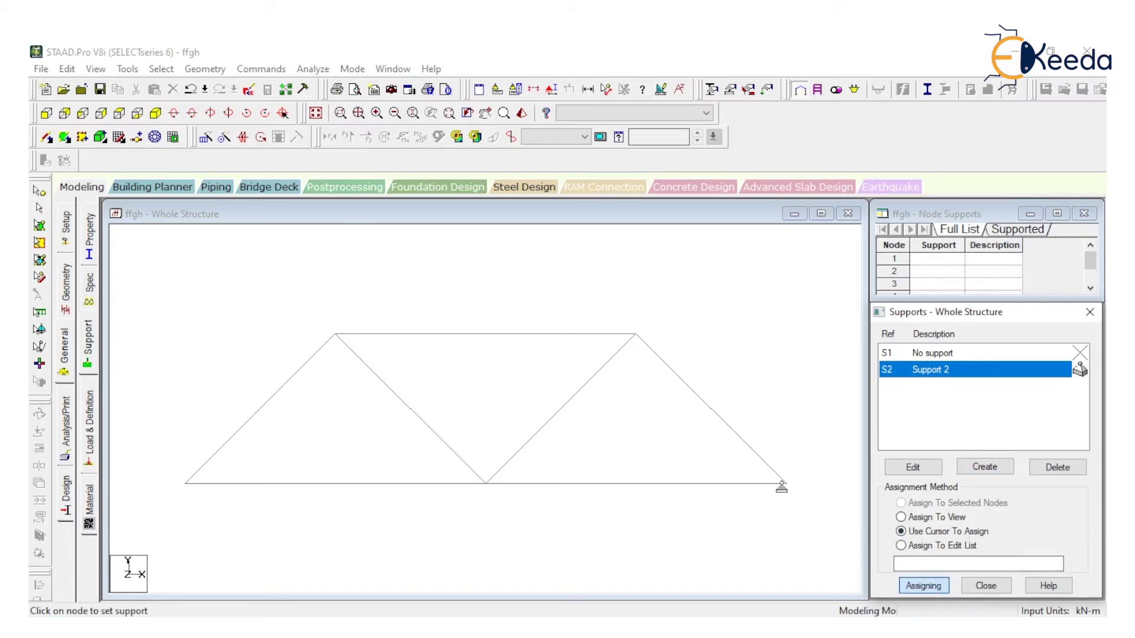
{"action": "left_click", "coordinate": [786, 483]}
{"action": "left_click", "coordinate": [185, 484]}
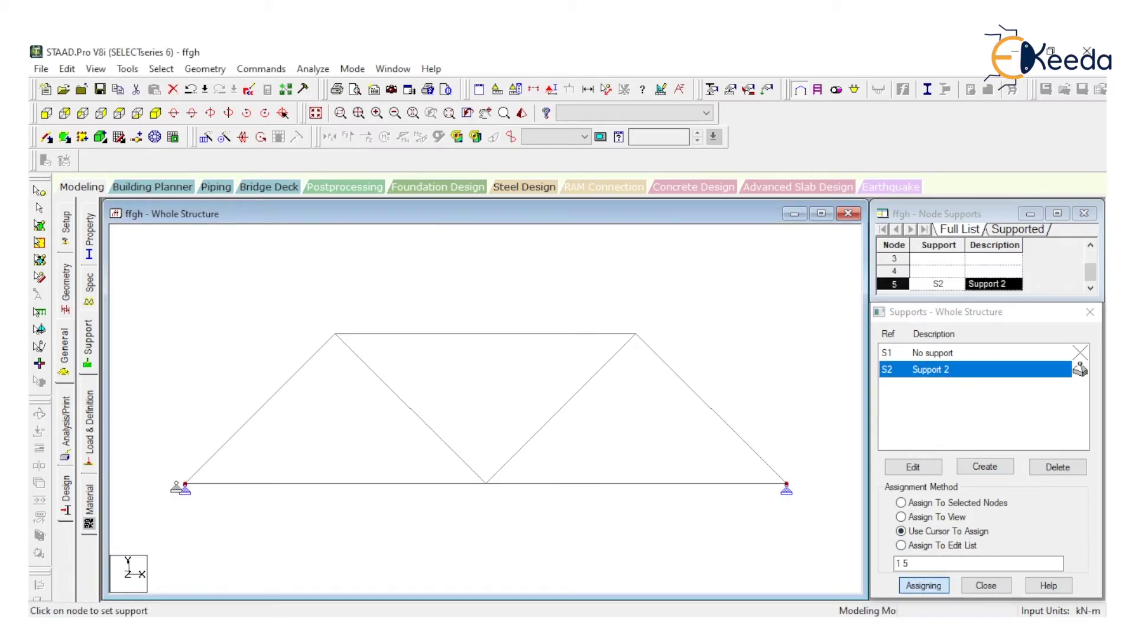
- Add primary load case 1 titled LOAD CASE 1 with loading type None
{"action": "left_click", "coordinate": [90, 444]}
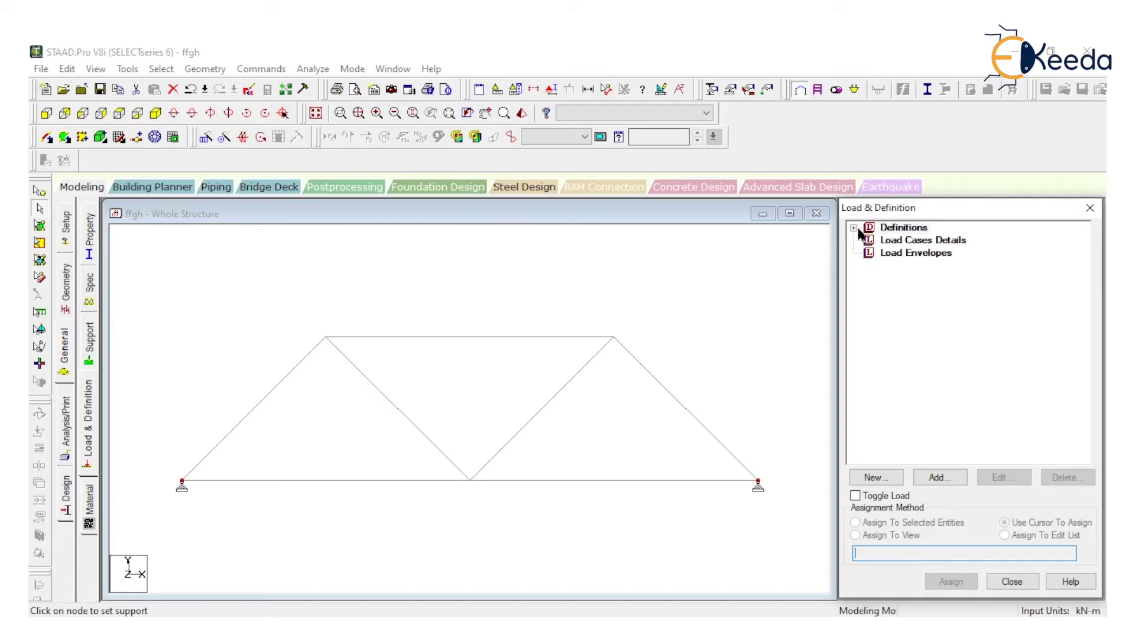
{"action": "left_click", "coordinate": [913, 244]}
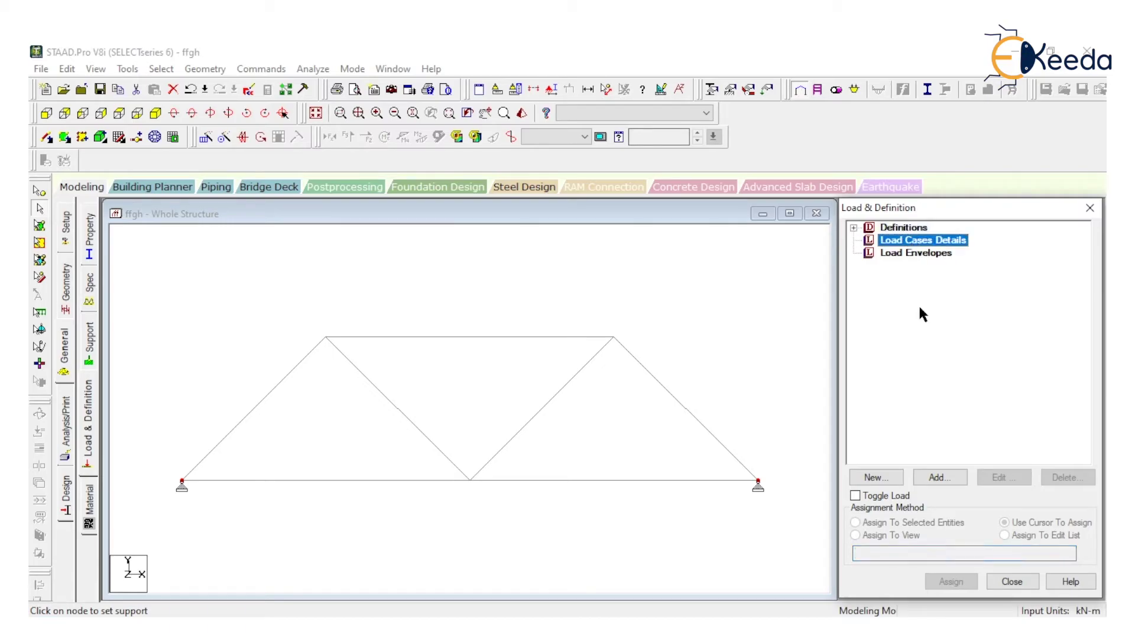
{"action": "left_click", "coordinate": [933, 477]}
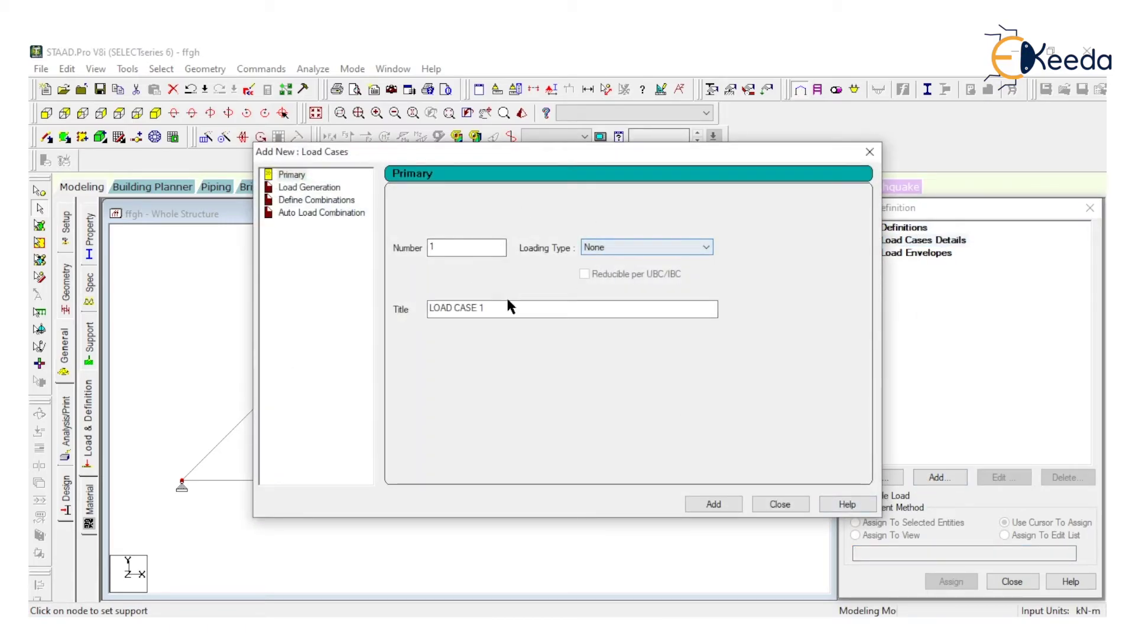
{"action": "left_click", "coordinate": [713, 506]}
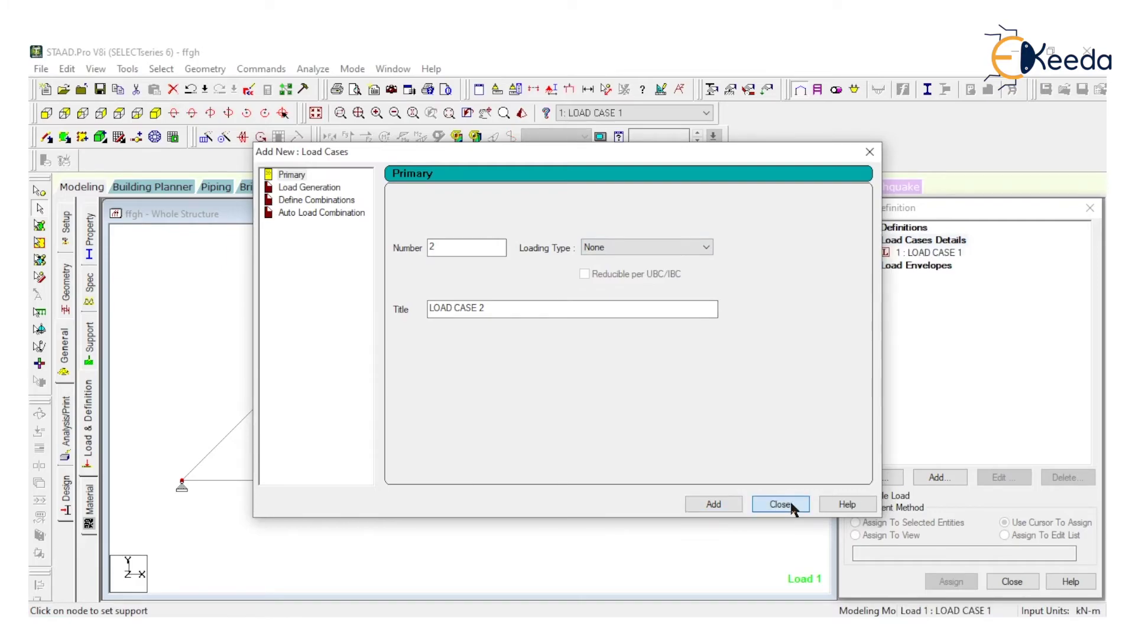
{"action": "left_click", "coordinate": [790, 501]}
- Add a nodal load with Fy of -12 kN to LOAD CASE 1
{"action": "left_click", "coordinate": [933, 253]}
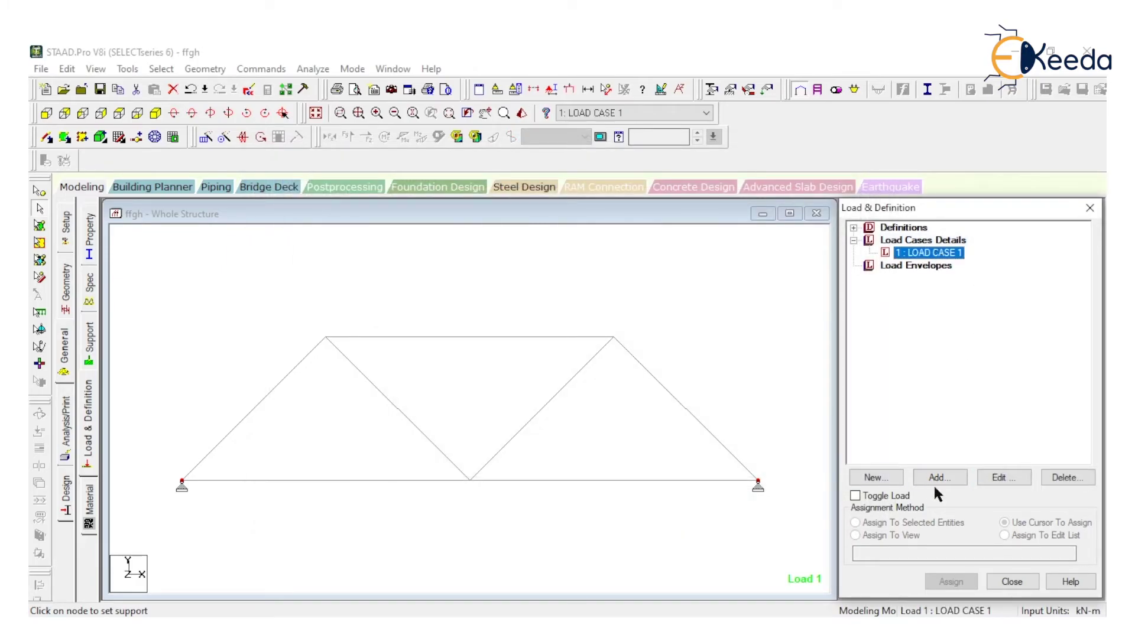
{"action": "left_click", "coordinate": [938, 481]}
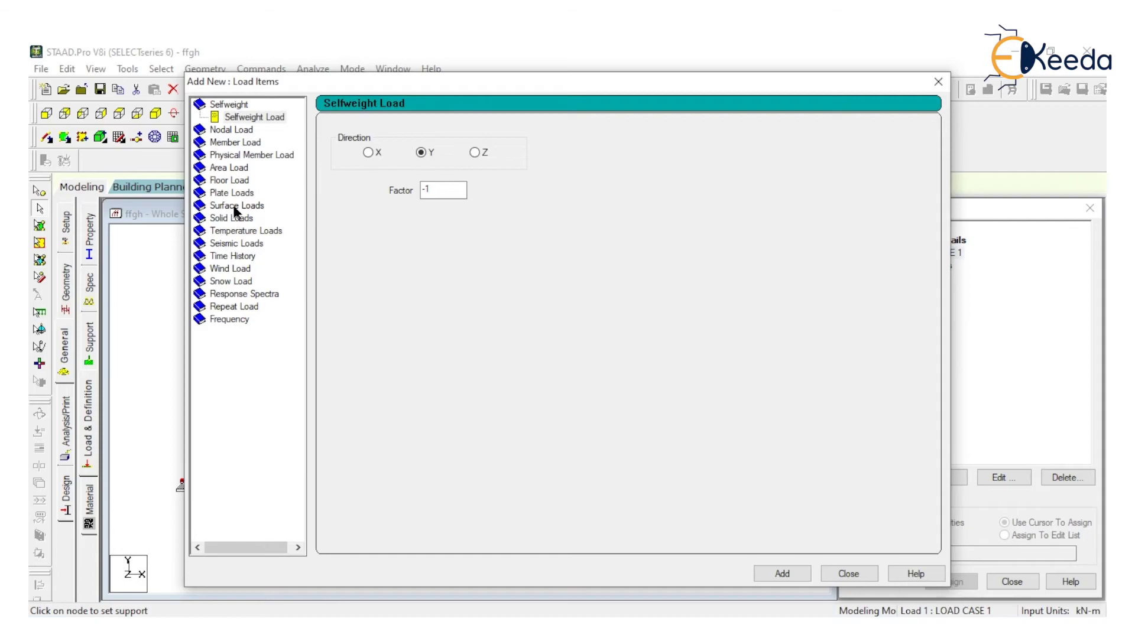
{"action": "left_click", "coordinate": [229, 130]}
{"action": "double_click", "coordinate": [385, 214]}
{"action": "key", "text": "BackSpace"}
{"action": "type", "text": "-12"}
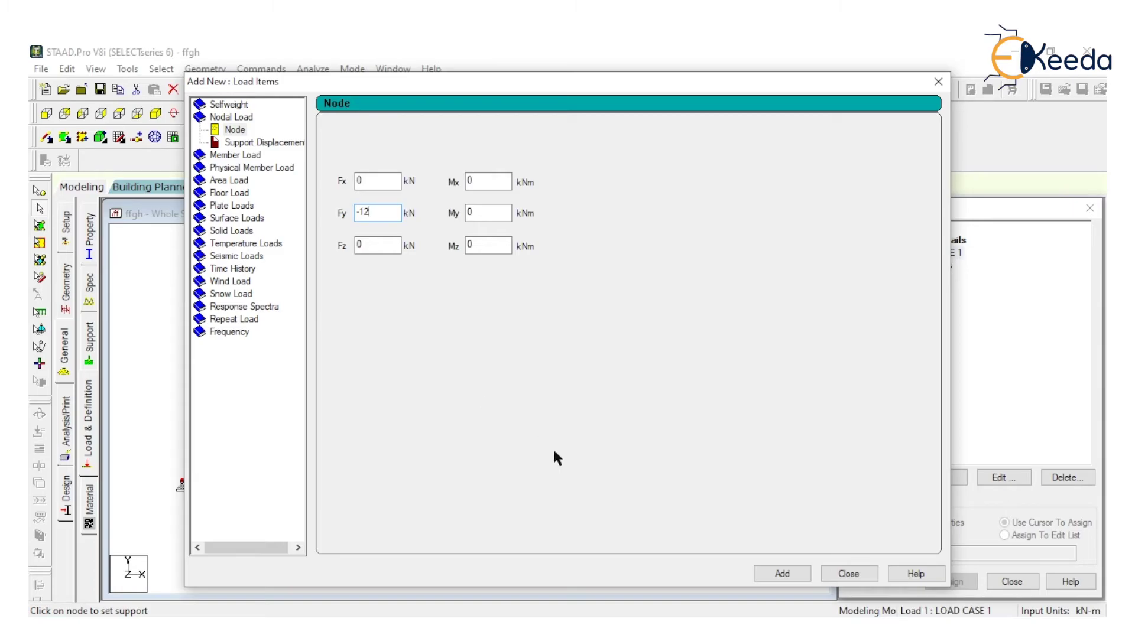
{"action": "left_click", "coordinate": [756, 566]}
{"action": "left_click", "coordinate": [847, 574]}
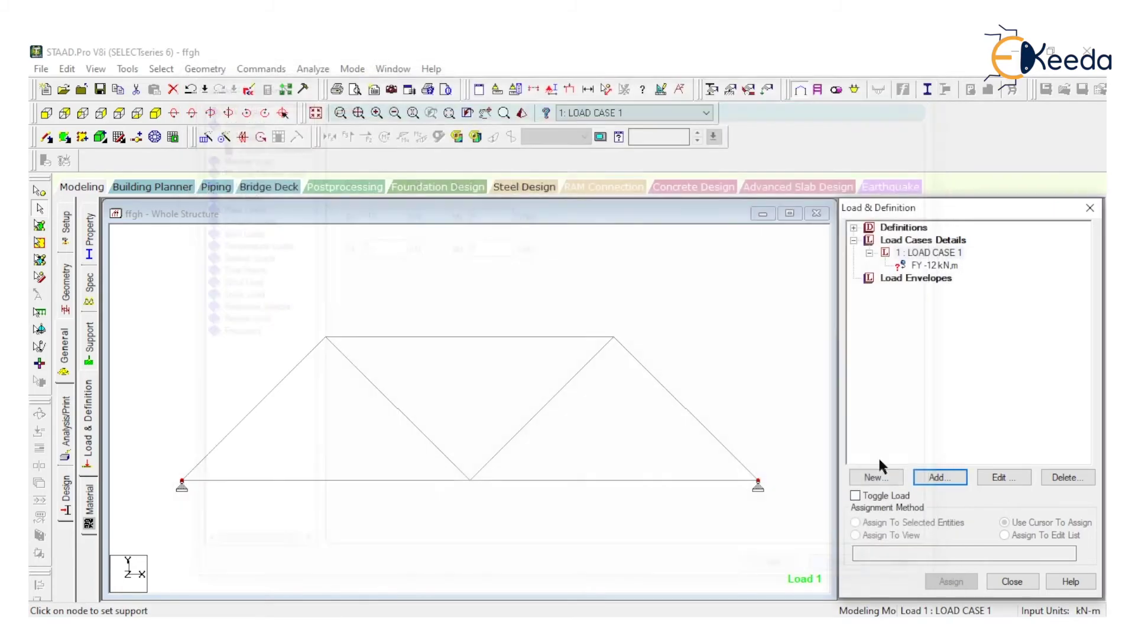
- Assign the FY -12 kN nodal load to the two top chord nodes
{"action": "left_click", "coordinate": [931, 265]}
{"action": "left_click", "coordinate": [951, 582]}
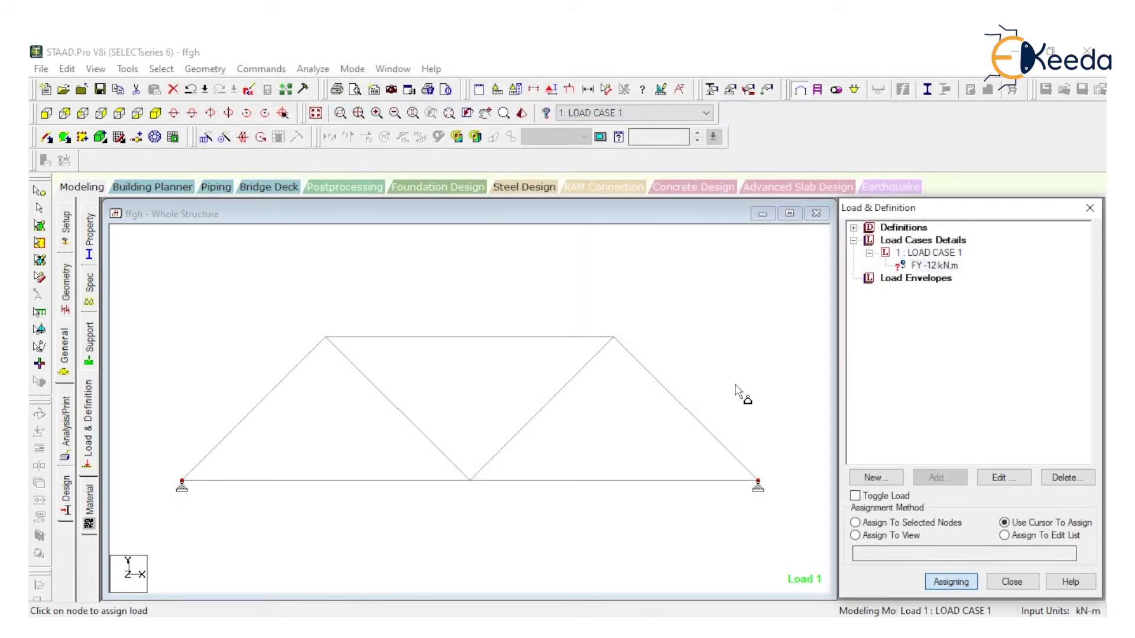
{"action": "left_click", "coordinate": [614, 338]}
{"action": "left_click", "coordinate": [326, 339]}
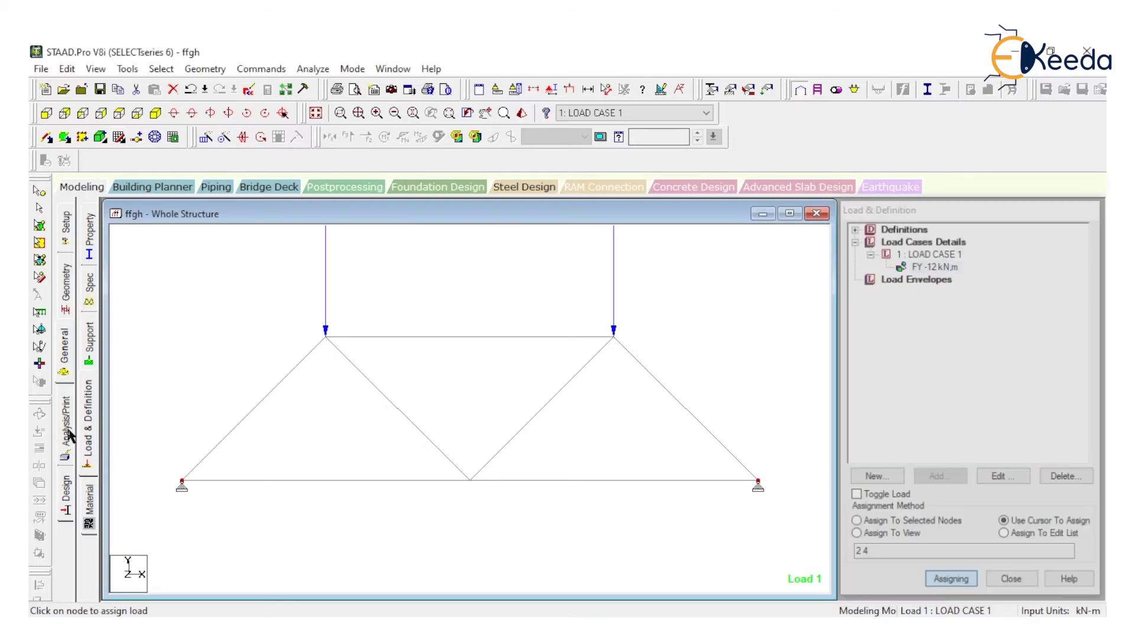
- Add a Perform Analysis command with the No Print option and close the analysis command setup
{"action": "left_click", "coordinate": [68, 437]}
{"action": "left_click", "coordinate": [536, 507]}
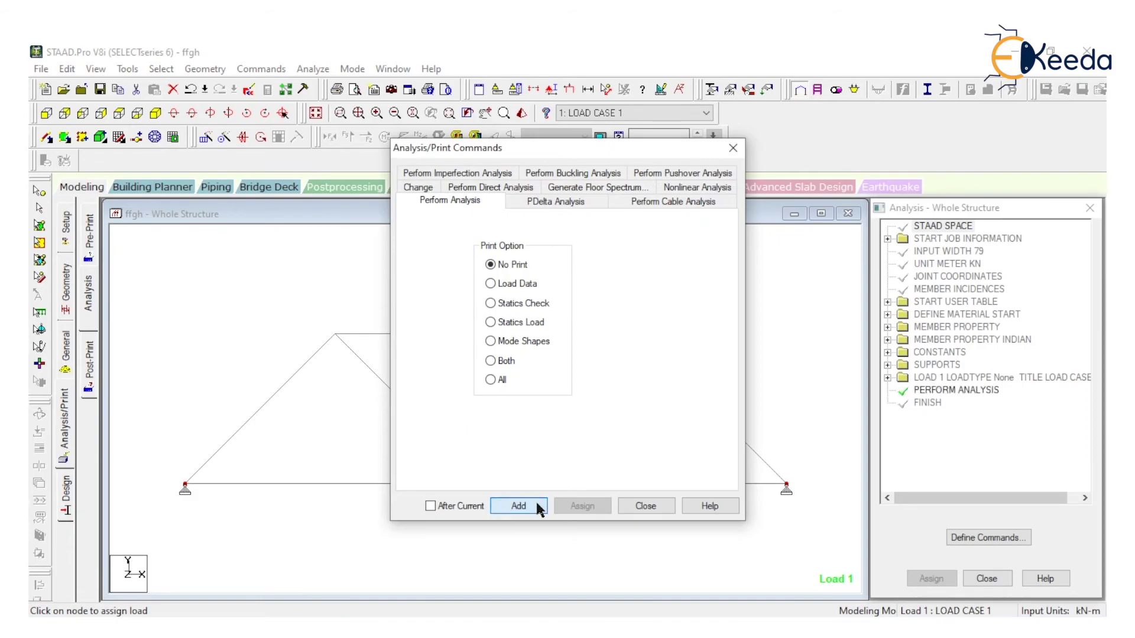
{"action": "left_click", "coordinate": [646, 506]}
- Run the analysis of the truss, saving the modified structure first
{"action": "left_click", "coordinate": [308, 69]}
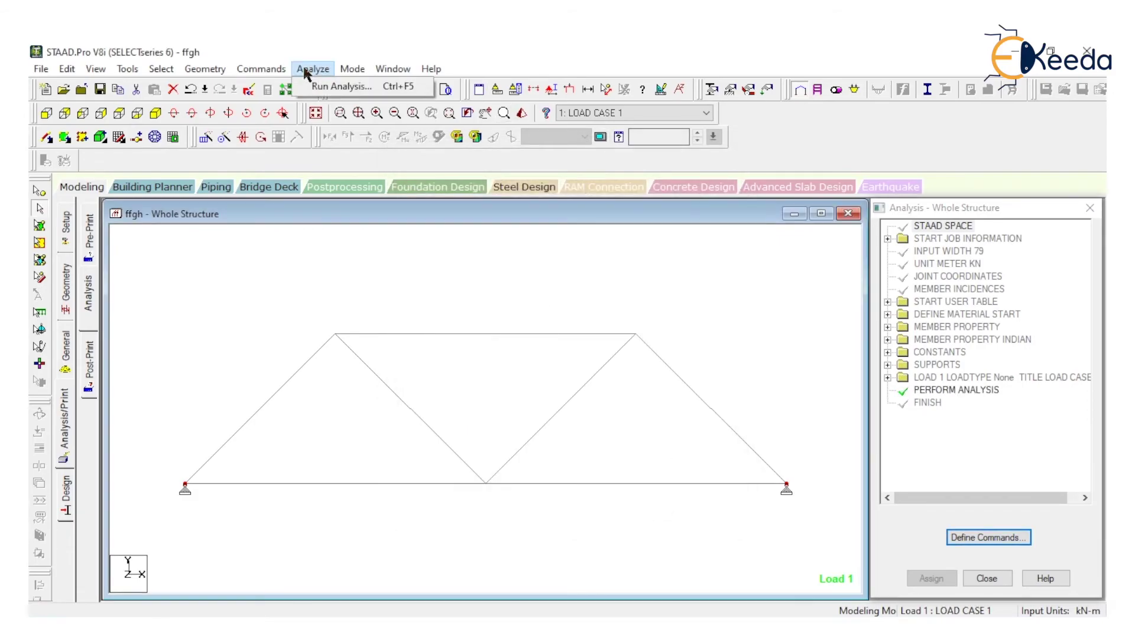
{"action": "left_click", "coordinate": [324, 95]}
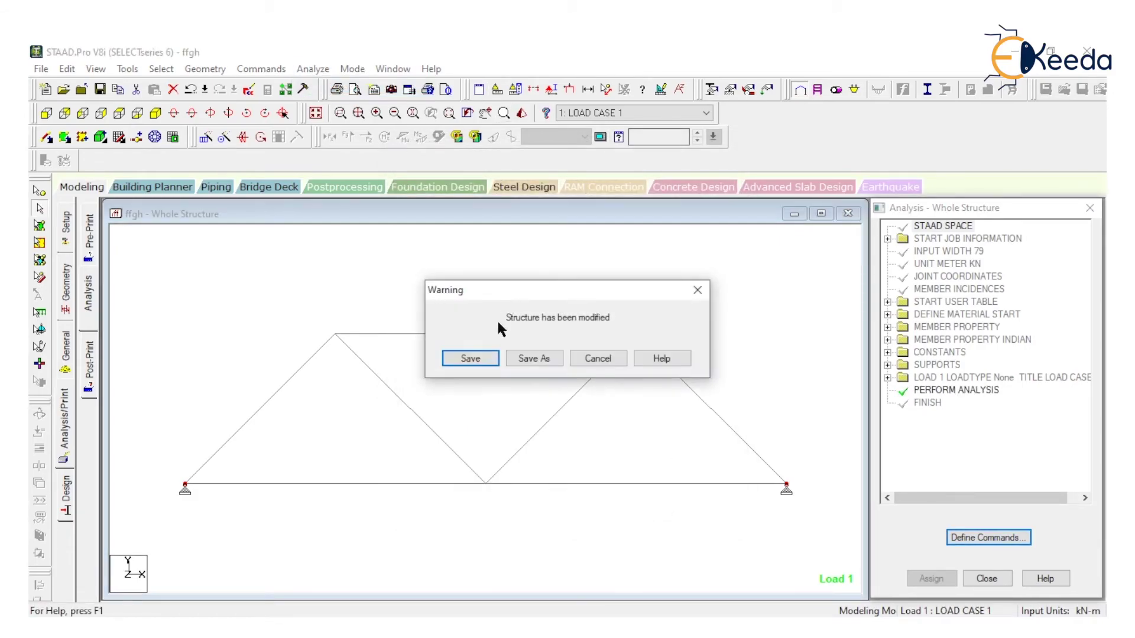
{"action": "left_click", "coordinate": [447, 357]}
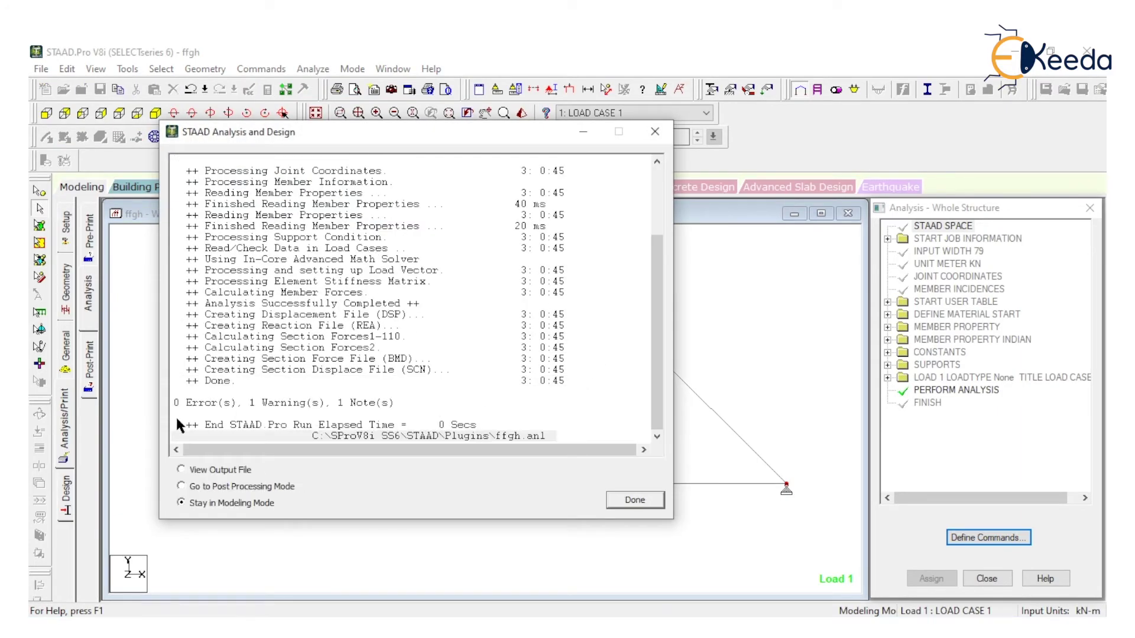
- Go to post-processing mode with LOAD CASE 1 selected and display the support reactions
{"action": "left_click", "coordinate": [220, 490]}
{"action": "left_click", "coordinate": [636, 501]}
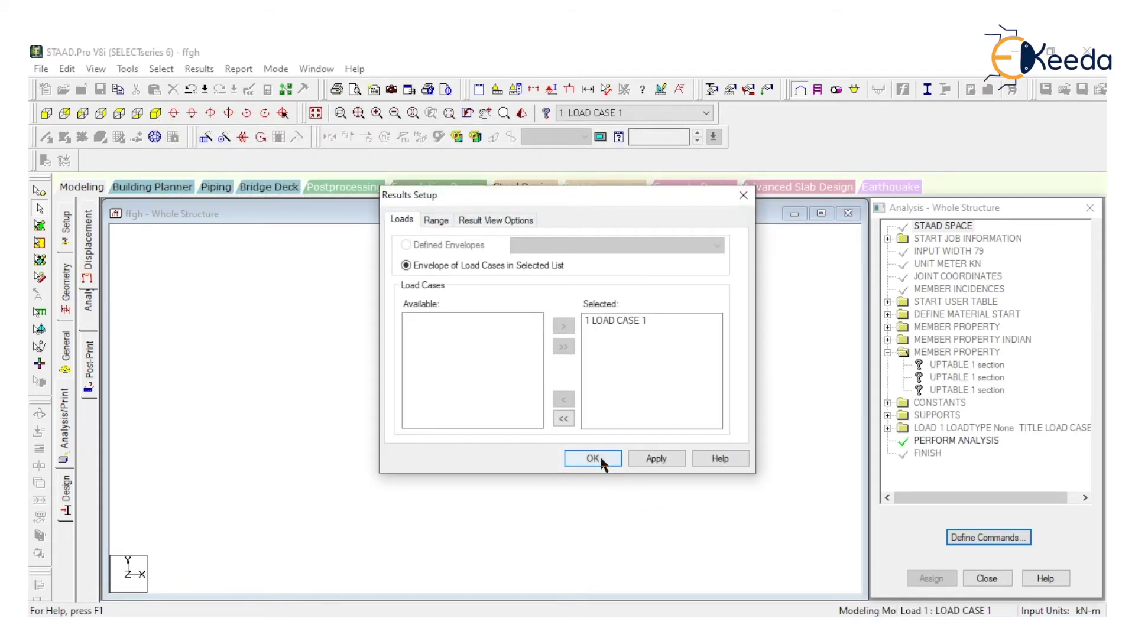
{"action": "left_click", "coordinate": [599, 456]}
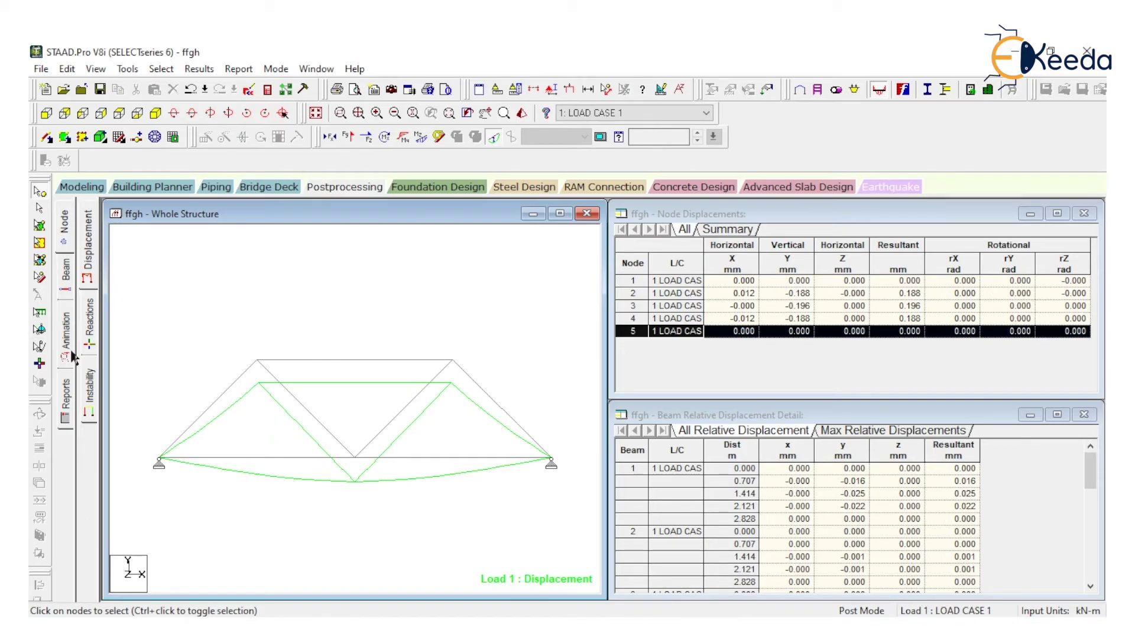
{"action": "left_click", "coordinate": [89, 334]}
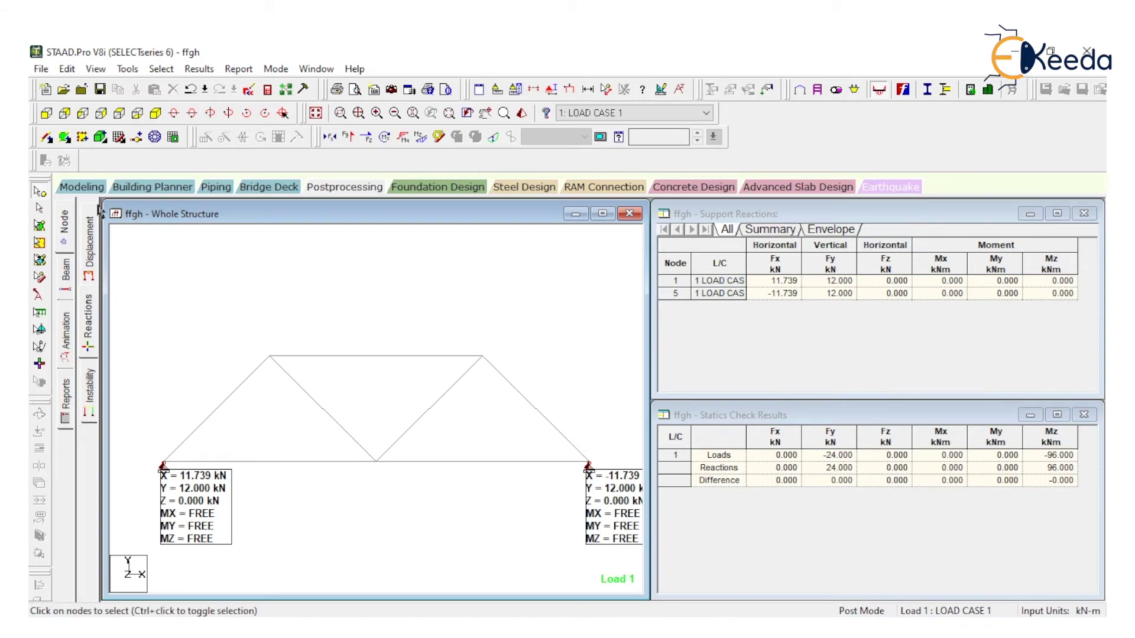
- Set up a report that includes the Sections, Materials and Supports input items alongside Job Info
{"action": "left_click", "coordinate": [66, 406]}
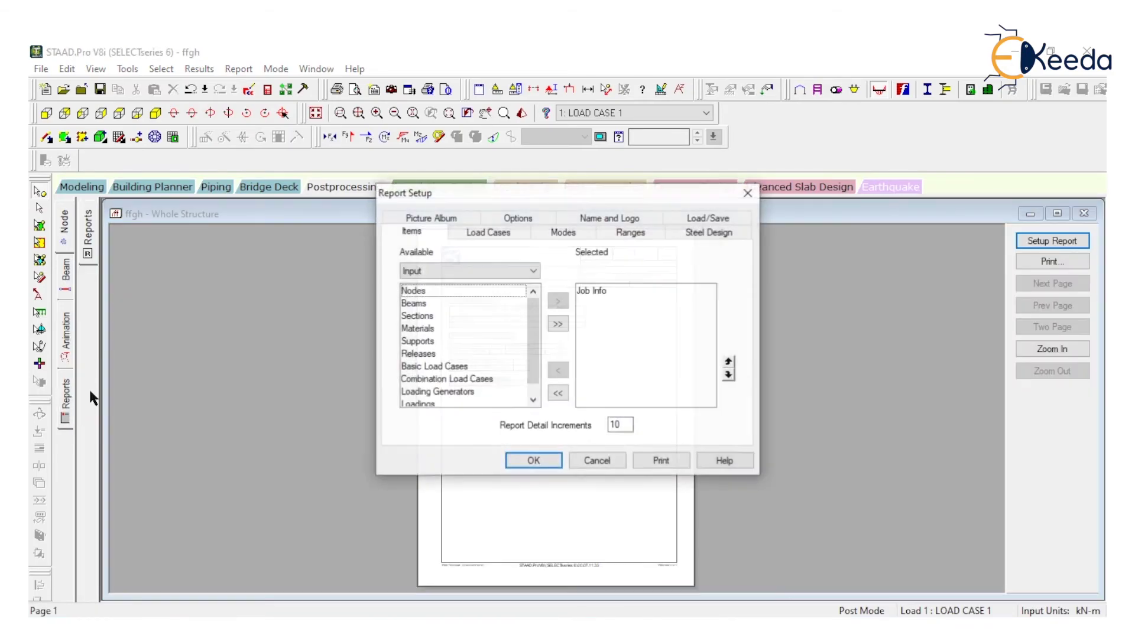
{"action": "left_click", "coordinate": [434, 313]}
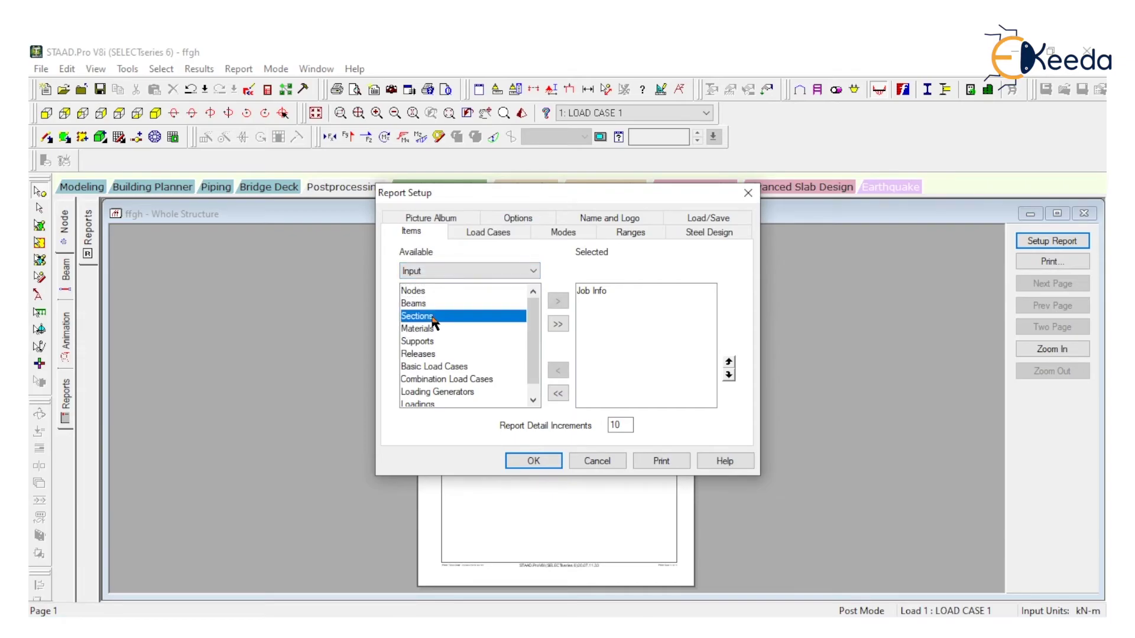
{"action": "left_click", "coordinate": [558, 301]}
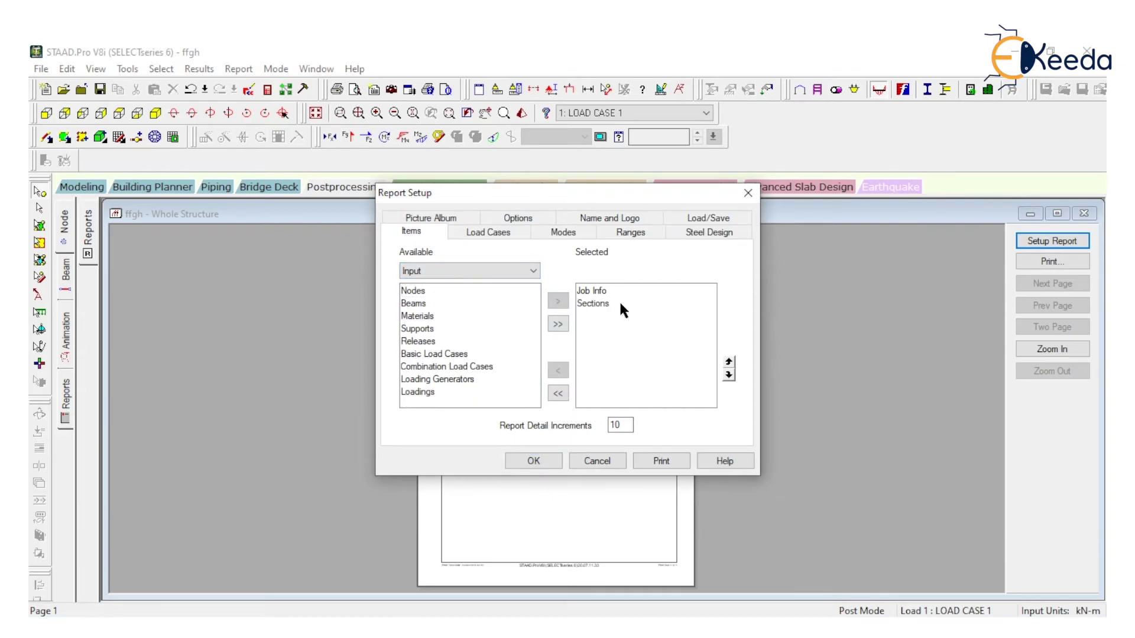
{"action": "left_click", "coordinate": [438, 316]}
{"action": "left_click", "coordinate": [558, 302]}
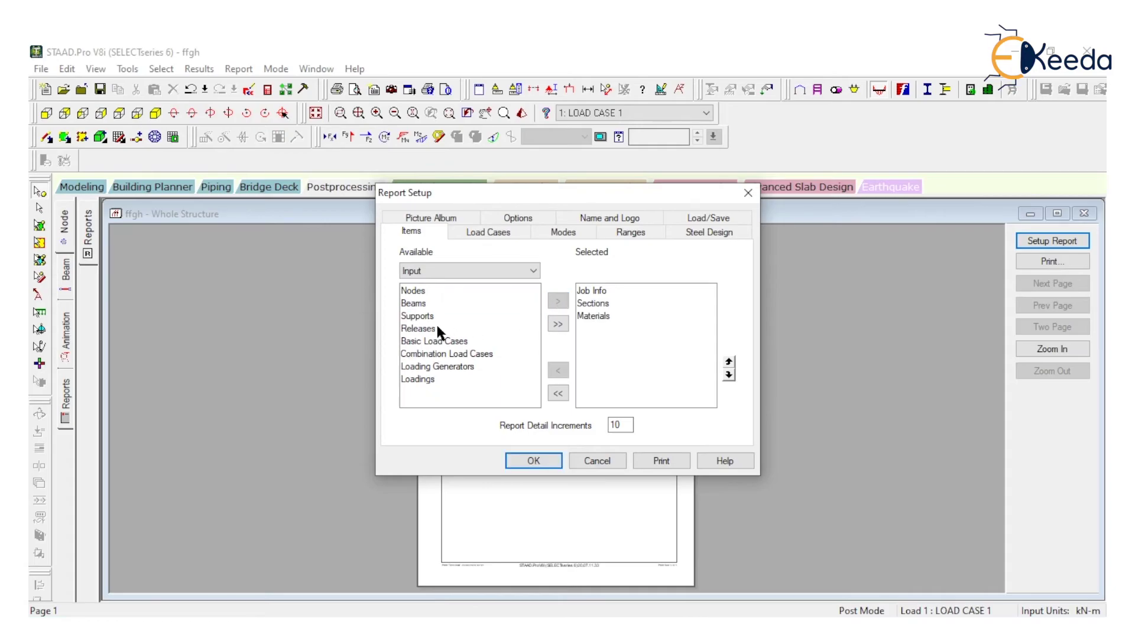
{"action": "left_click", "coordinate": [442, 316]}
{"action": "left_click", "coordinate": [558, 302]}
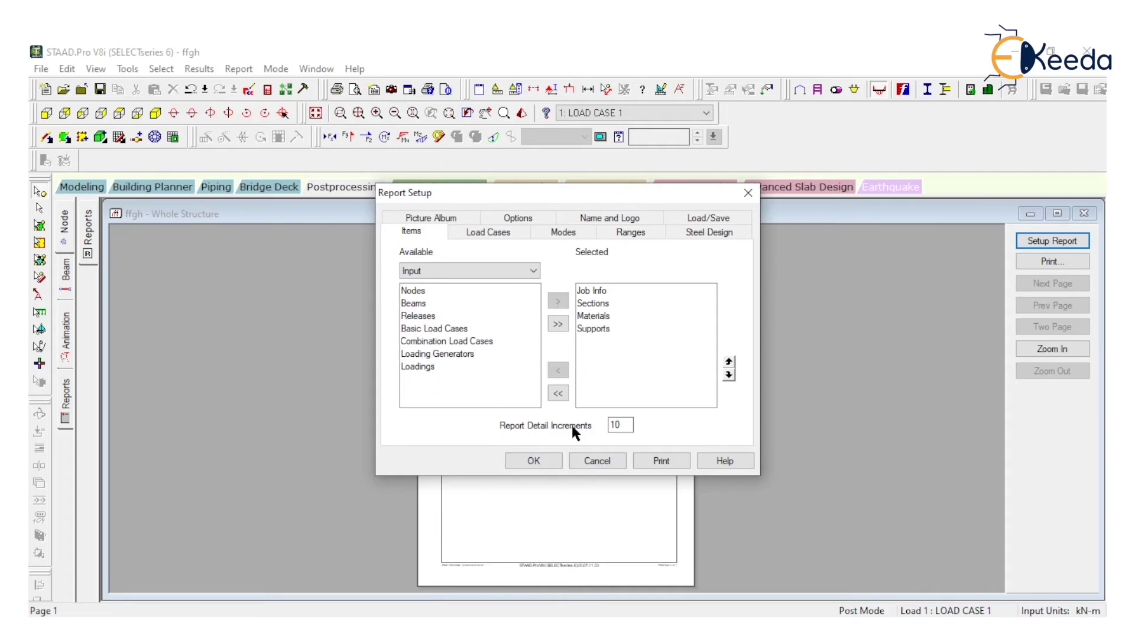
{"action": "left_click", "coordinate": [534, 461]}
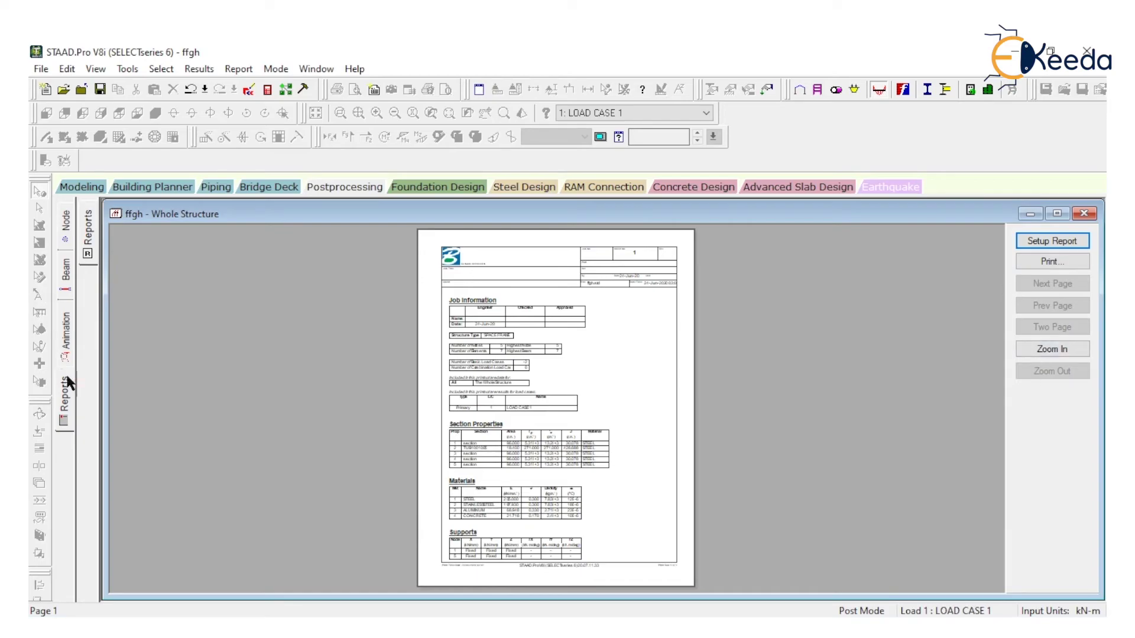
- Add a group of items from the next available category to the report setup and regenerate the report
{"action": "left_click", "coordinate": [70, 396]}
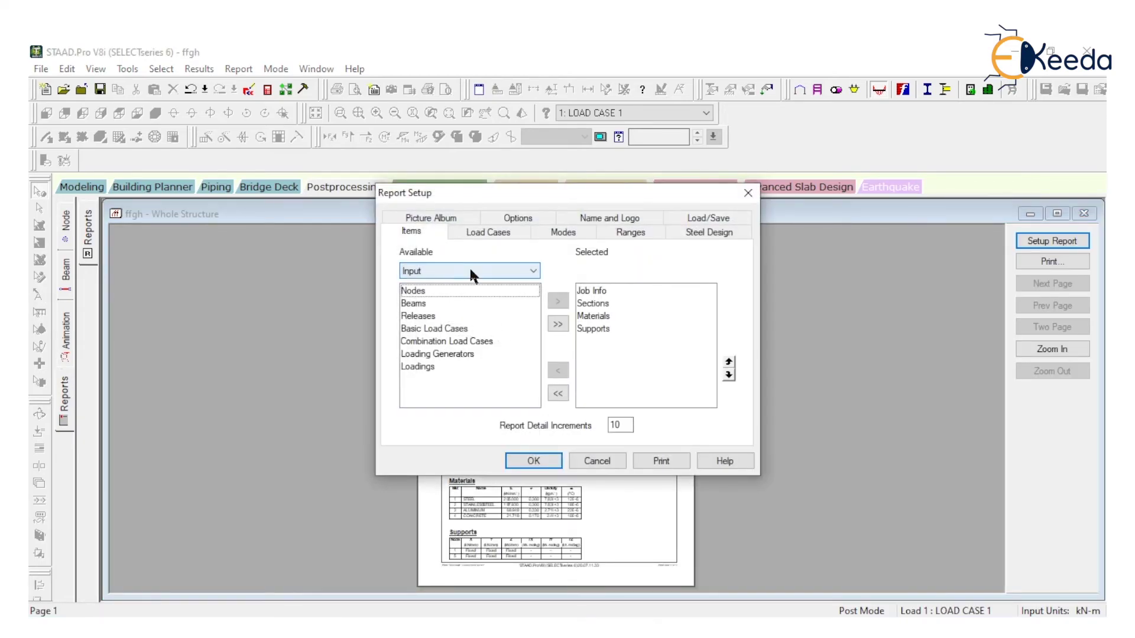
{"action": "left_click", "coordinate": [469, 268]}
{"action": "left_click", "coordinate": [451, 296]}
{"action": "left_click_drag", "start_coordinate": [449, 303], "coordinate": [455, 381]}
{"action": "left_click", "coordinate": [557, 302]}
{"action": "left_click", "coordinate": [538, 461]}
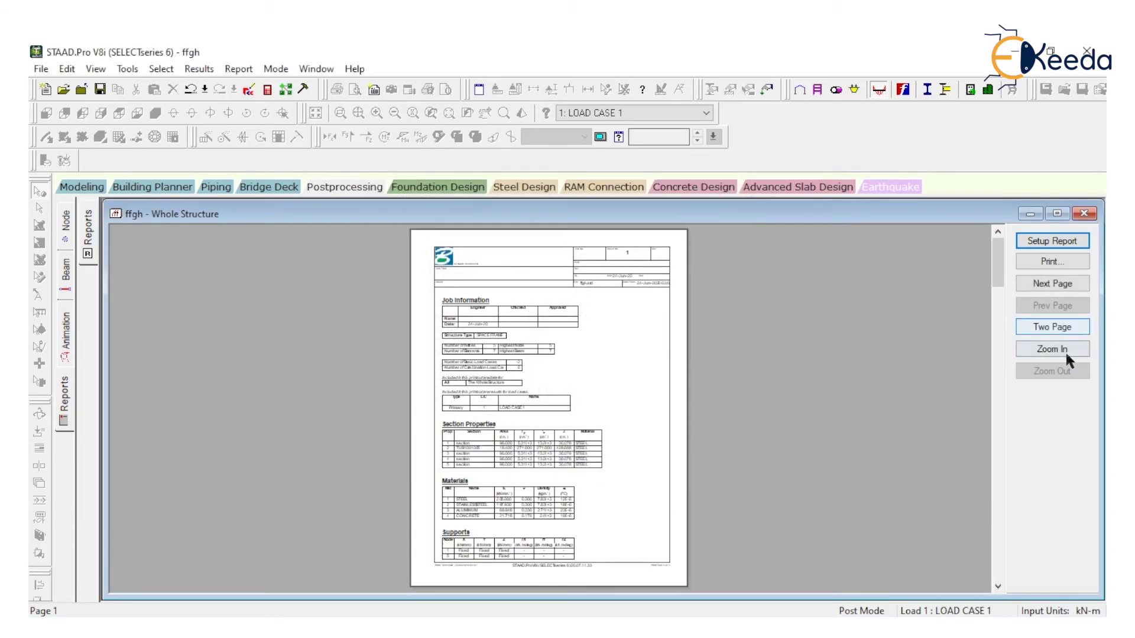
- Examine the section properties, materials and supports tables on the first page of the report
{"action": "left_click", "coordinate": [1066, 355]}
{"action": "left_click_drag", "start_coordinate": [995, 285], "coordinate": [997, 430]}
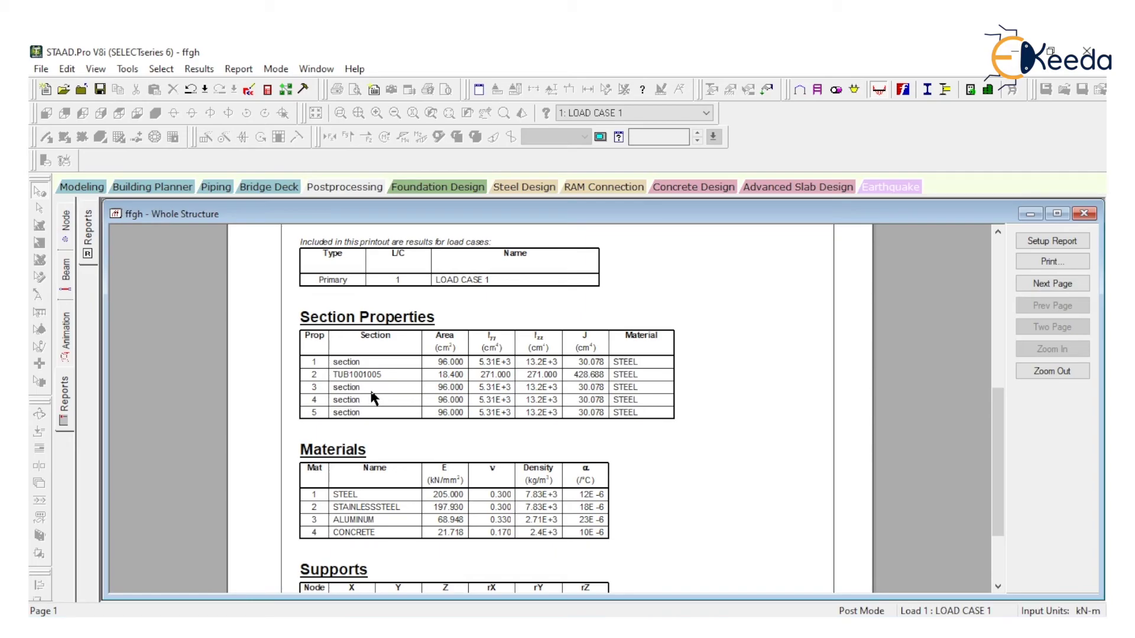
{"action": "scroll", "coordinate": [375, 399], "scroll_direction": "down", "scroll_amount": 3}
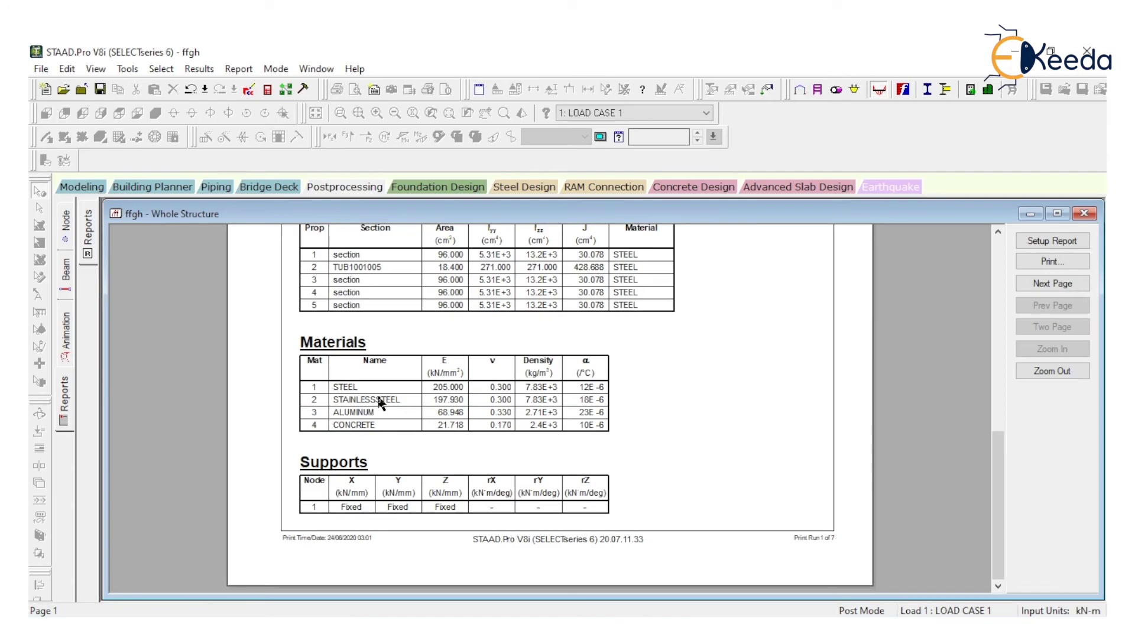
{"action": "scroll", "coordinate": [381, 404], "scroll_direction": "up", "scroll_amount": 5}
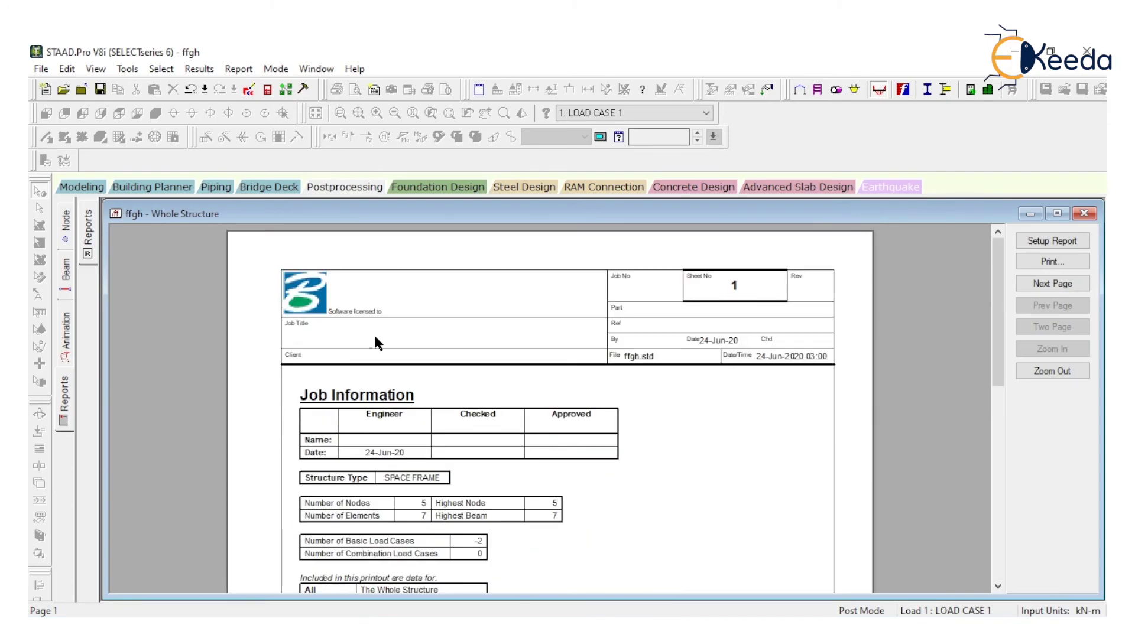
- Return to modeling mode and inspect the top chord member's geometry and section properties, closing its details when finished
{"action": "left_click", "coordinate": [97, 188]}
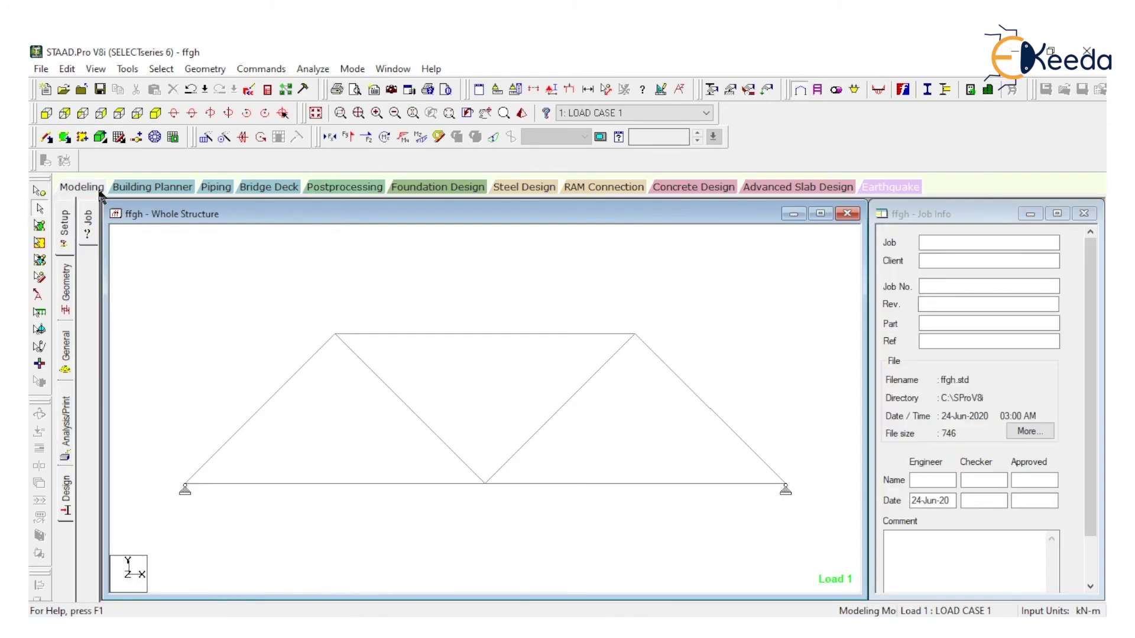
{"action": "double_click", "coordinate": [418, 334]}
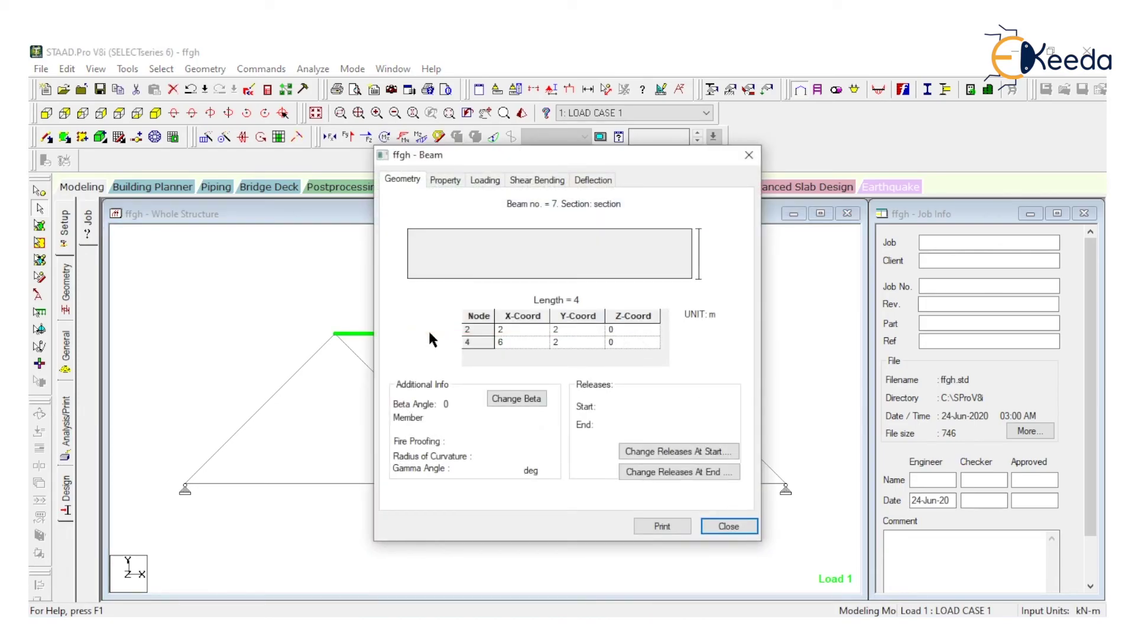
{"action": "left_click", "coordinate": [449, 180]}
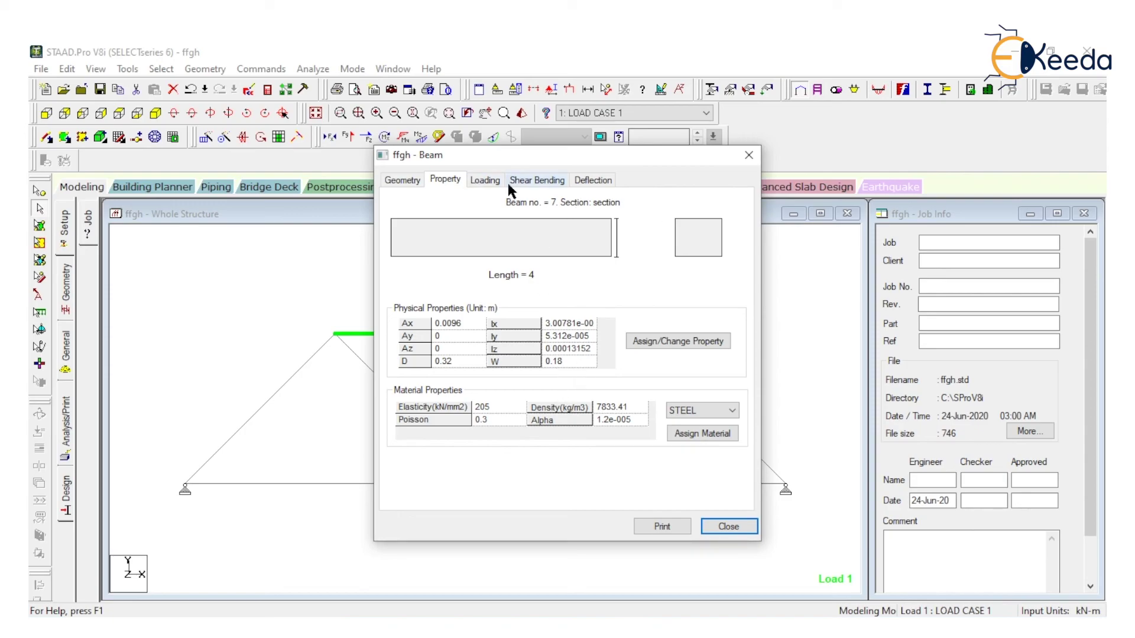
{"action": "left_click", "coordinate": [746, 156]}
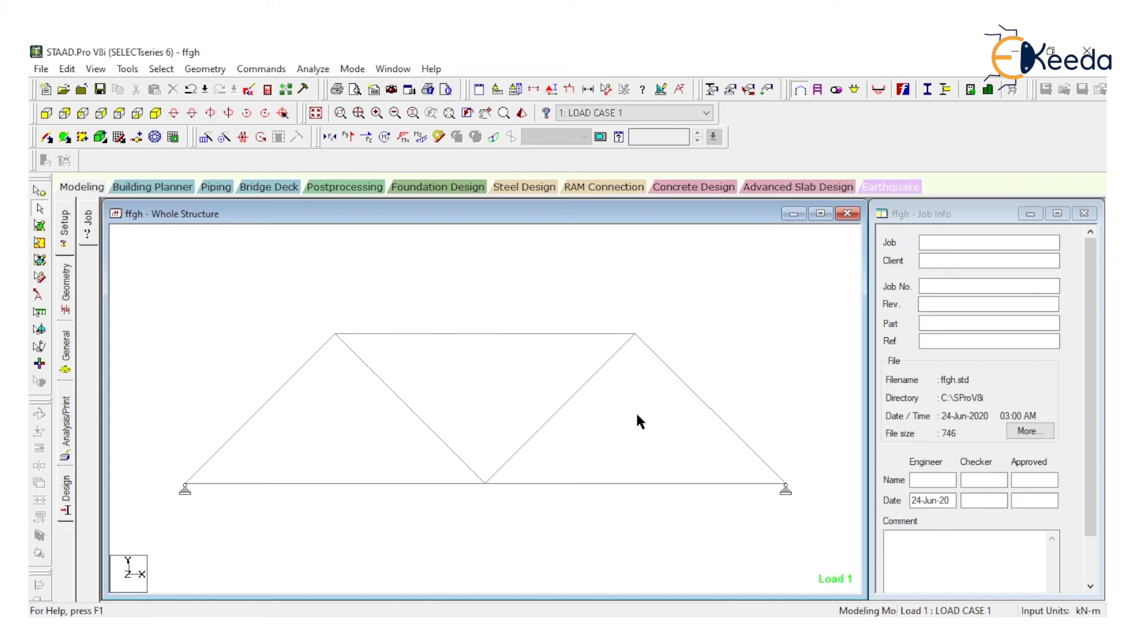
{"action": "left_click_drag", "start_coordinate": [638, 416], "coordinate": [178, 425]}
{"action": "left_click", "coordinate": [529, 377]}
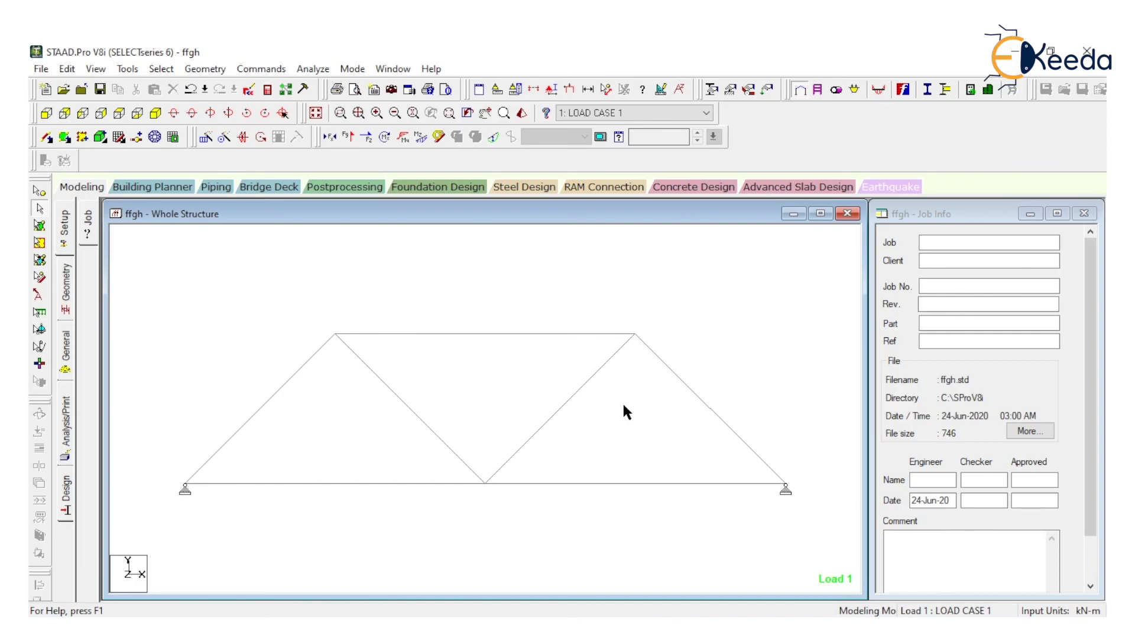